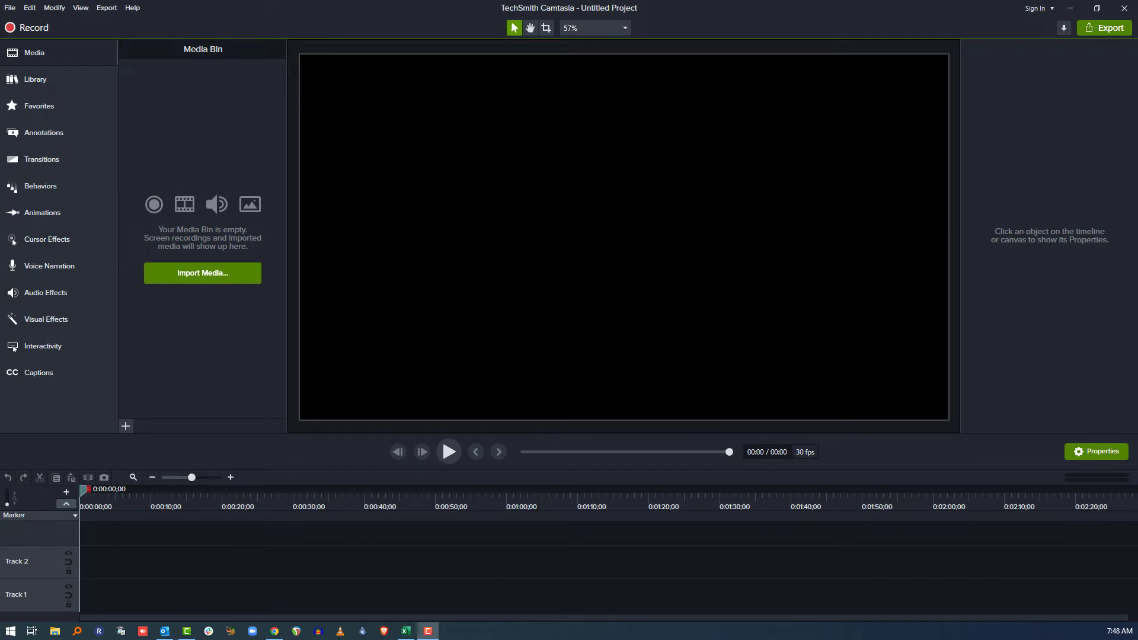
Import Pexels Videos 4698.mp4, place it on Track 1, and zoom the timeline to one-second steps.
{"action": "left_click_drag", "start_coordinate": [851, 221], "coordinate": [177, 174]}
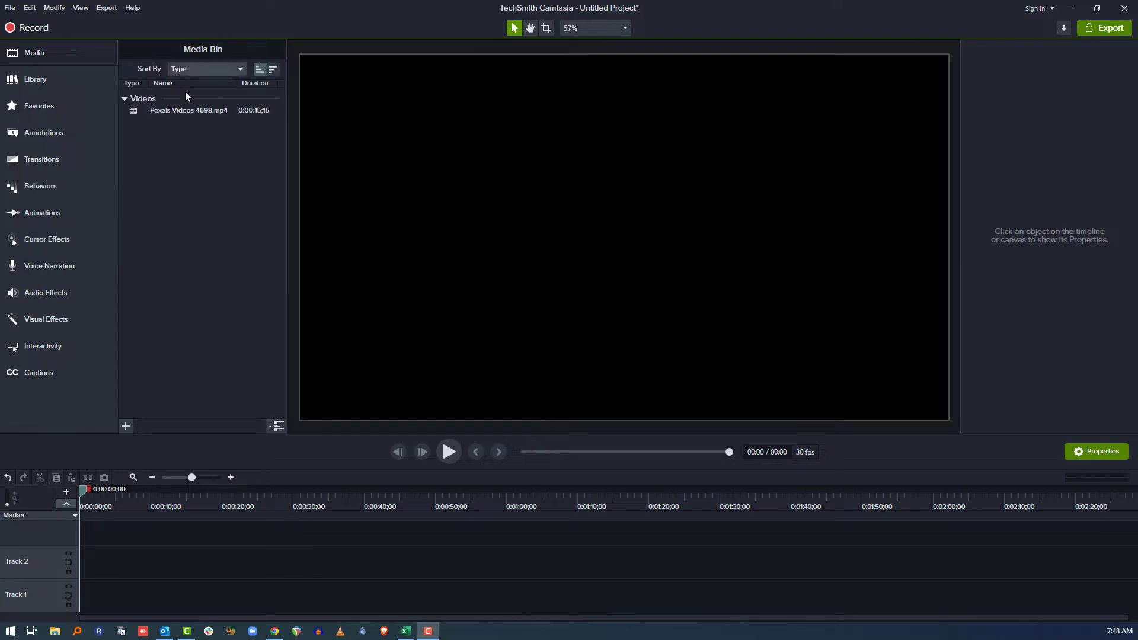
{"action": "left_click_drag", "start_coordinate": [172, 110], "coordinate": [24, 538]}
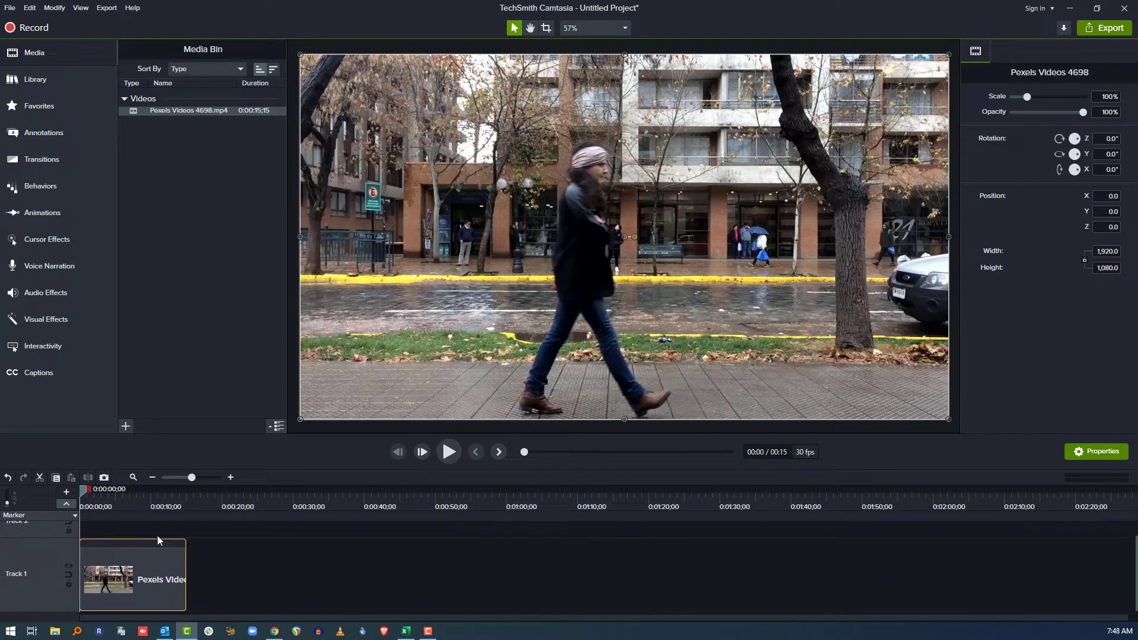
{"action": "left_click", "coordinate": [230, 477]}
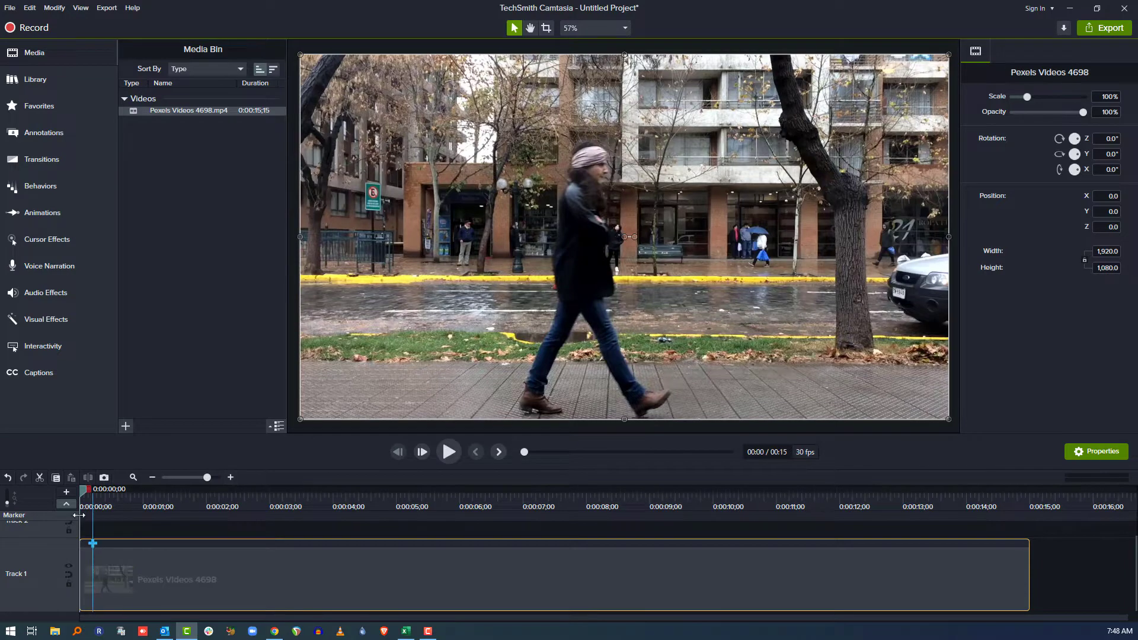
Add an animation on the street clip ending at 0:03;24, where the truck appears.
{"action": "left_click", "coordinate": [107, 499]}
{"action": "left_click_drag", "start_coordinate": [122, 506], "coordinate": [486, 510]}
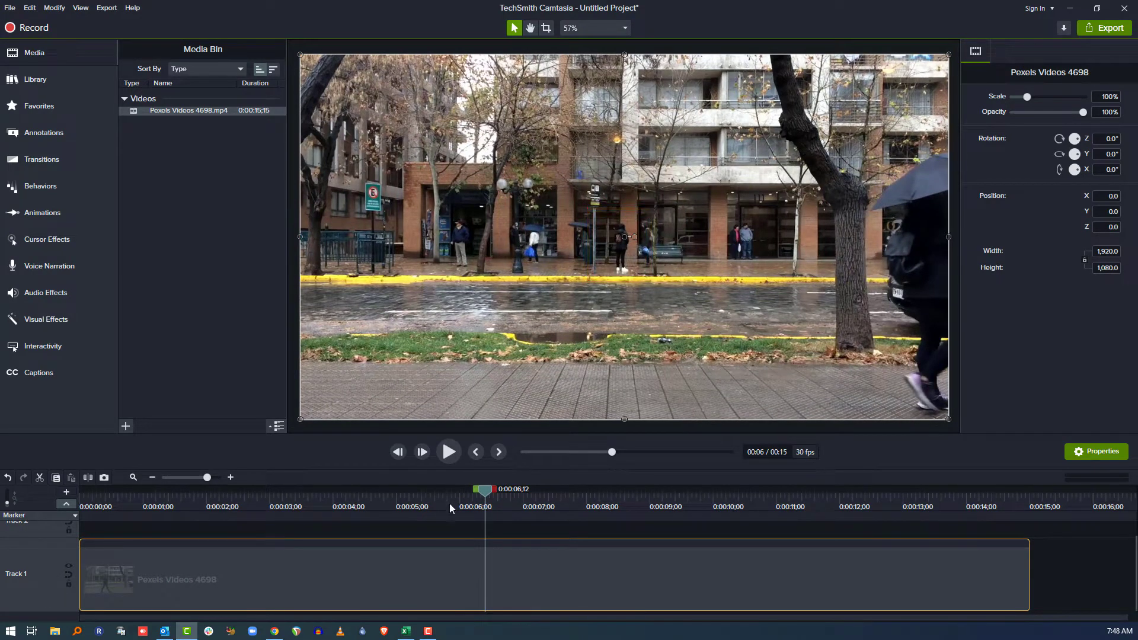
{"action": "left_click_drag", "start_coordinate": [449, 504], "coordinate": [321, 501]}
{"action": "key", "text": "shift+a"}
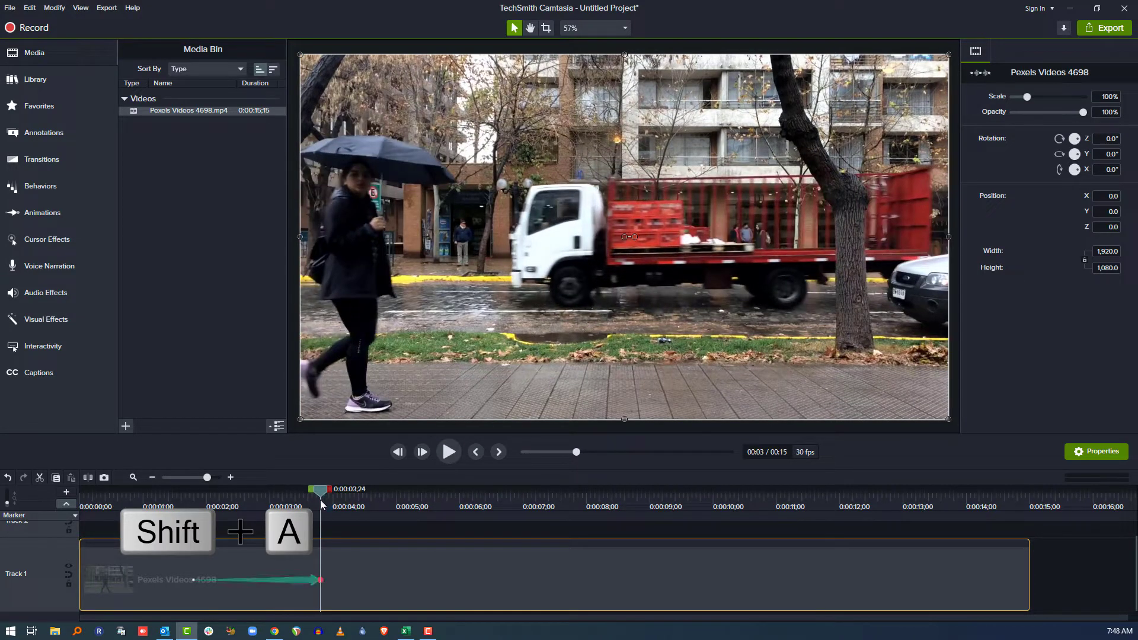
Scale the animation's end point to 185.1% so the clip zooms in, then preview the zoom.
{"action": "left_click", "coordinate": [320, 580]}
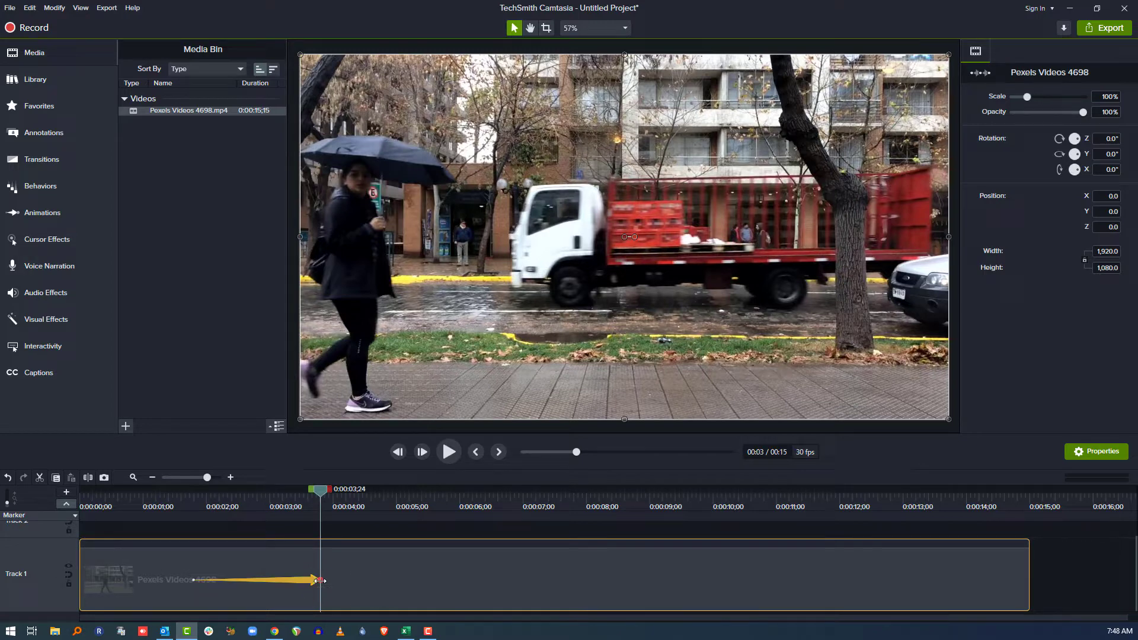
{"action": "key", "text": "ctrl+shift"}
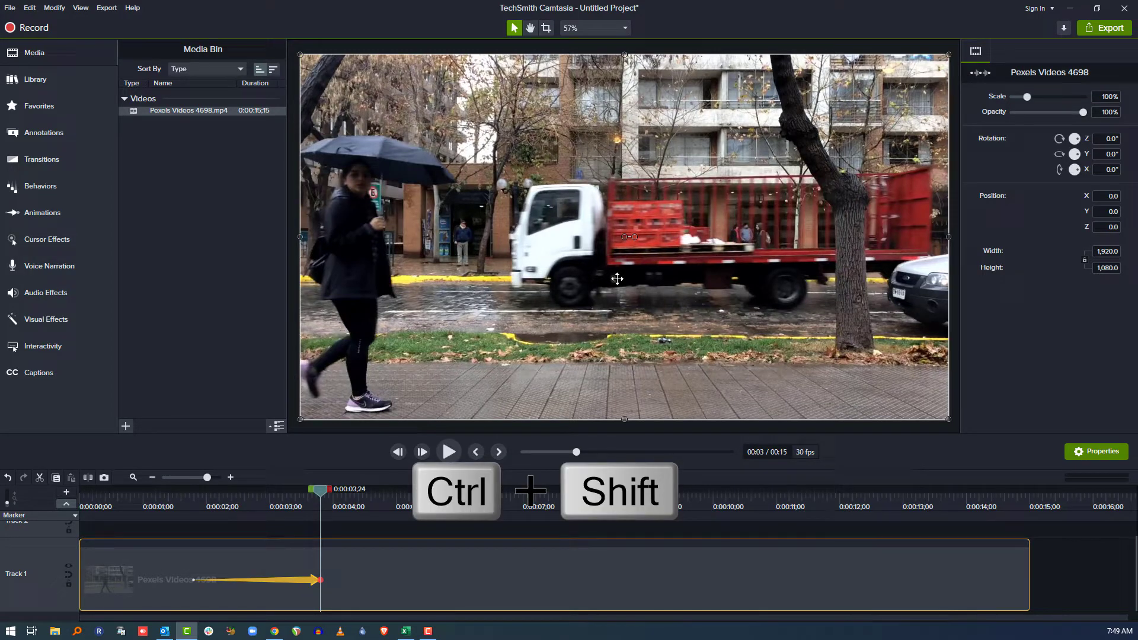
{"action": "scroll", "coordinate": [617, 279], "scroll_direction": "up", "scroll_amount": 8}
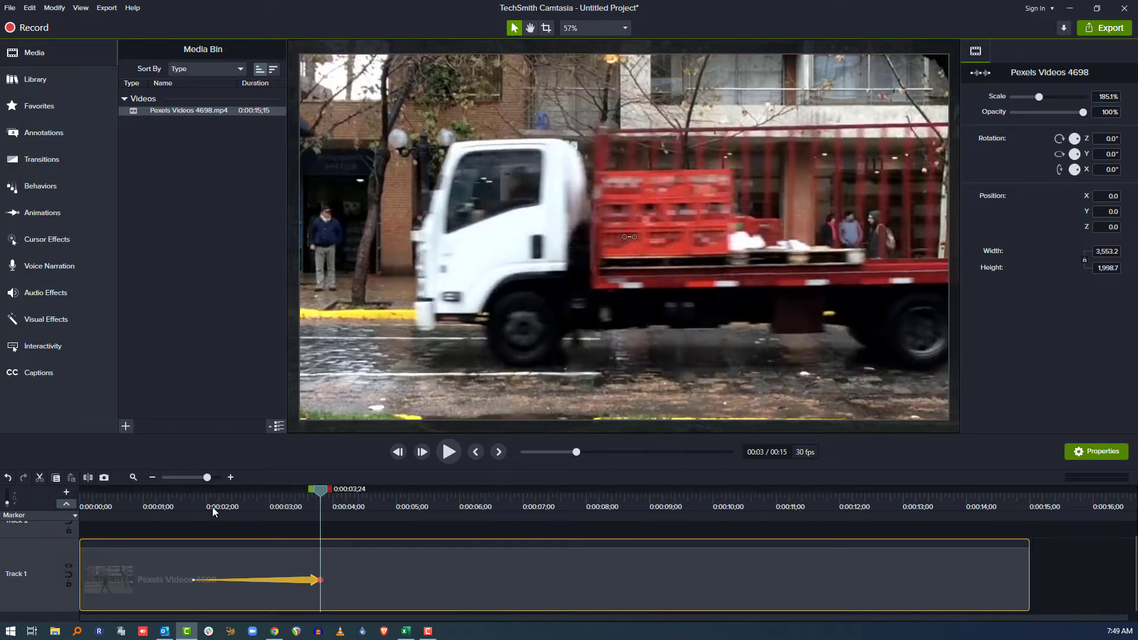
{"action": "left_click", "coordinate": [188, 503]}
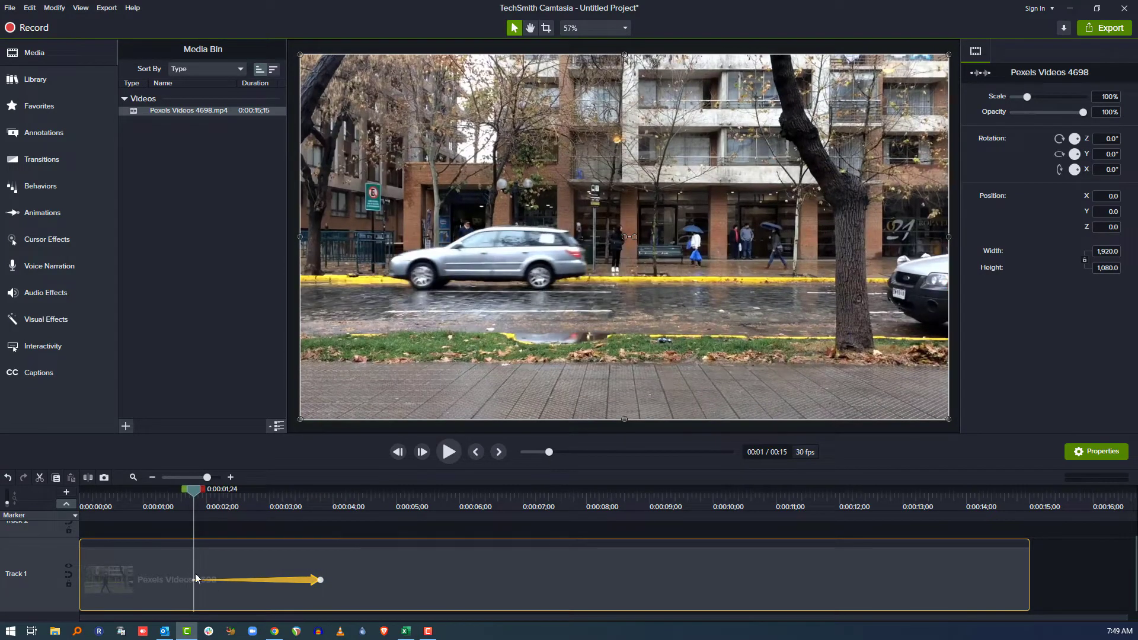
{"action": "key", "text": "space"}
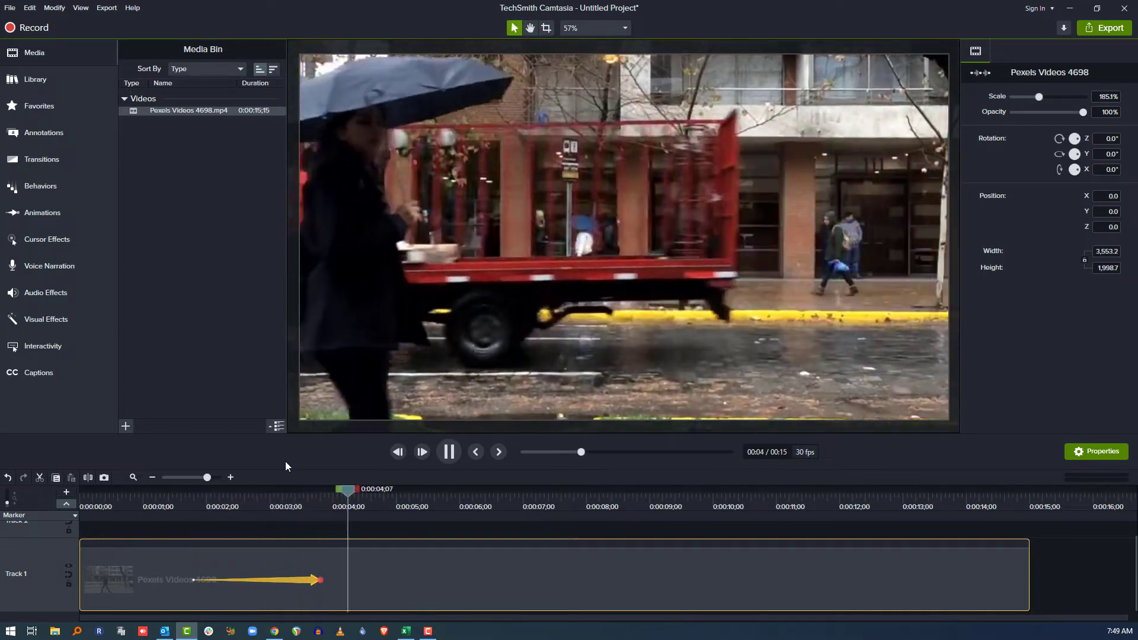
{"action": "key", "text": "space"}
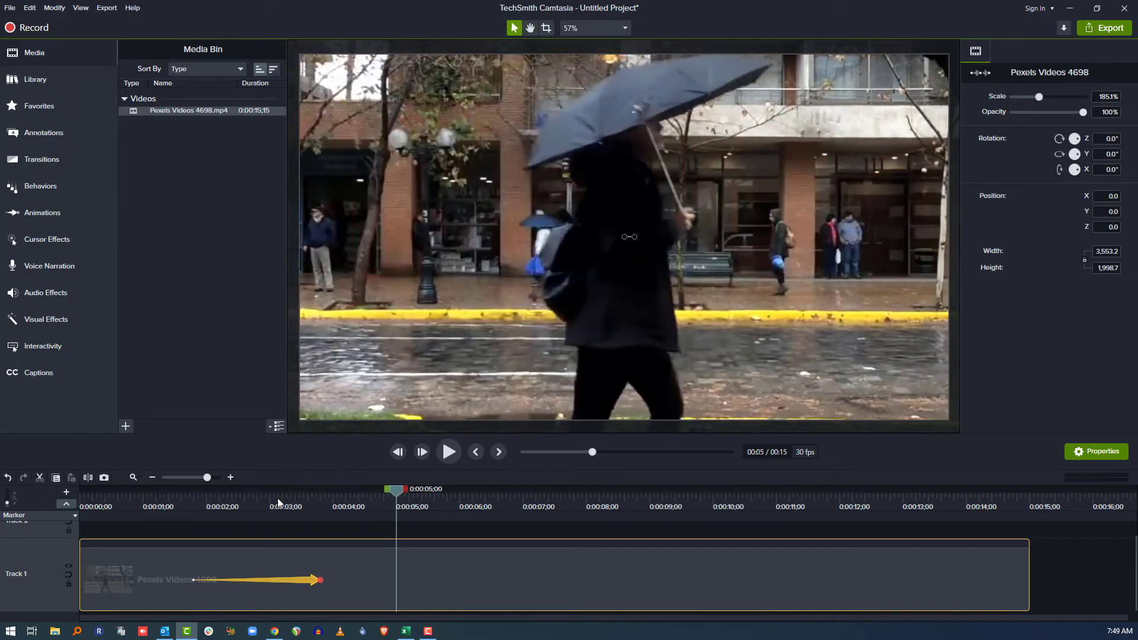
{"action": "double_click", "coordinate": [194, 580]}
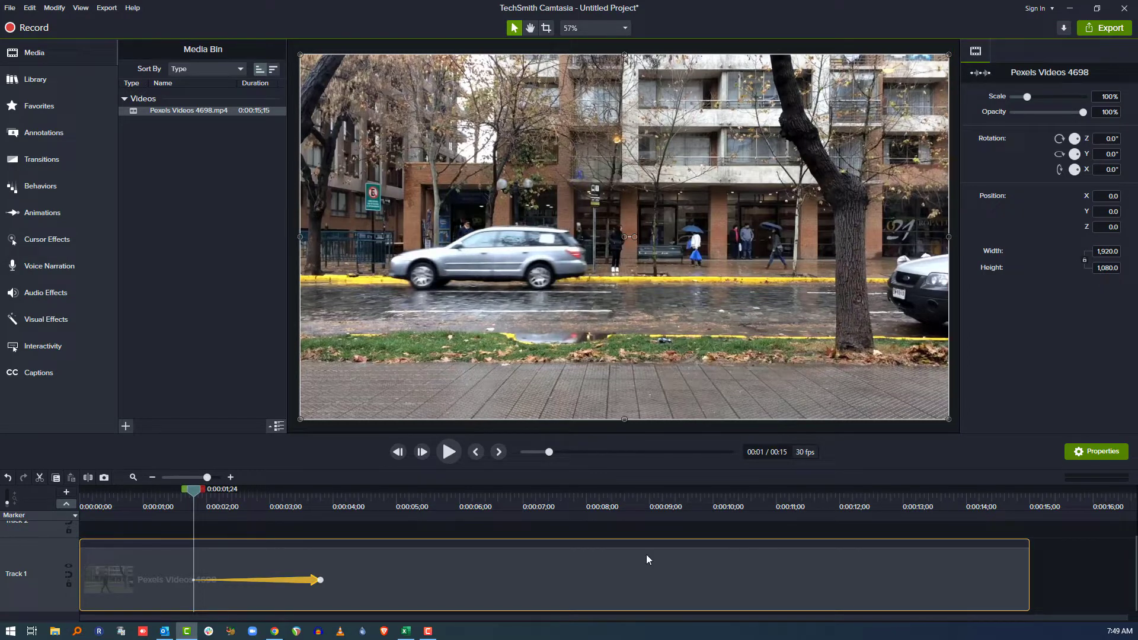
Add a second animation on the clip ending near 0:07;18.
{"action": "left_click", "coordinate": [320, 581]}
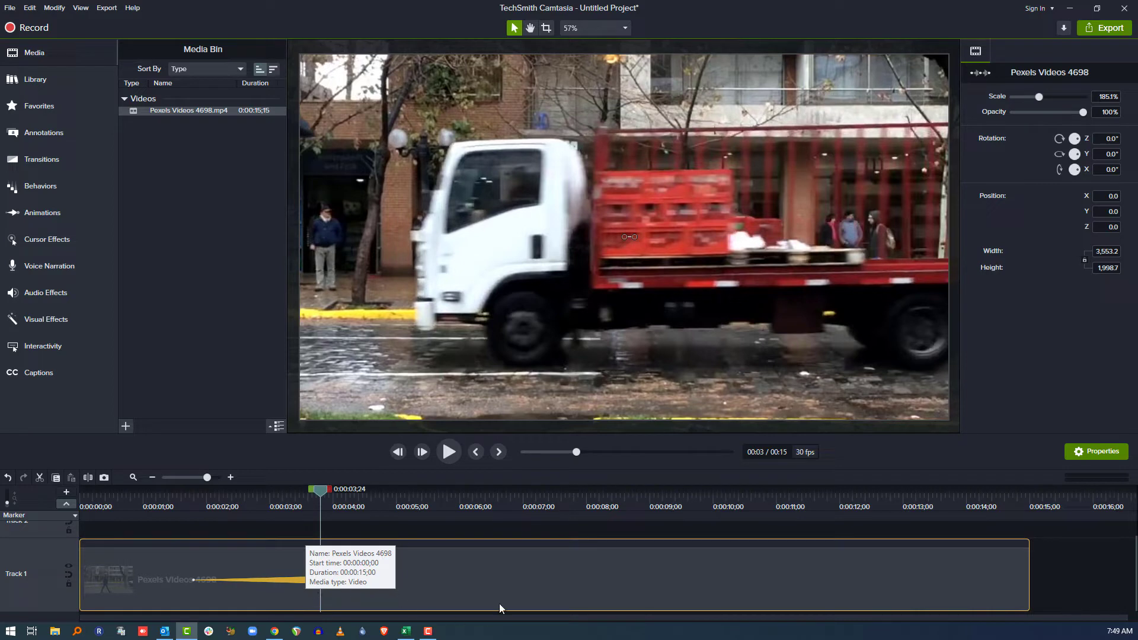
{"action": "left_click_drag", "start_coordinate": [369, 503], "coordinate": [564, 503]}
{"action": "key", "text": "shift+a"}
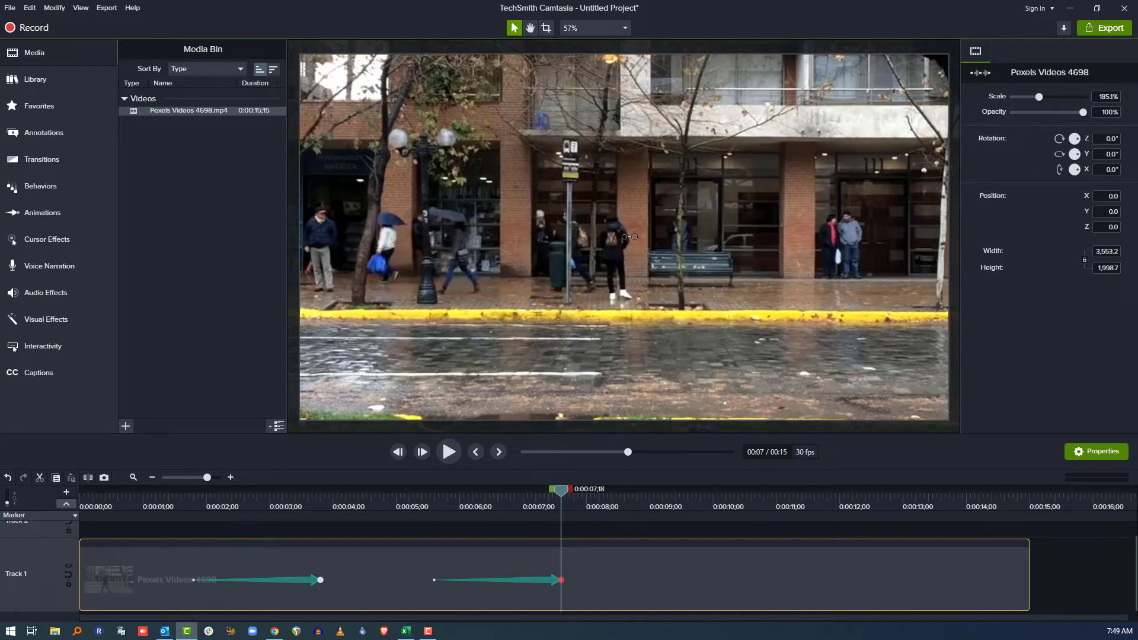
Try a Scale of 100, undo it, then choose an action from the video's canvas context menu.
{"action": "left_click", "coordinate": [1103, 98]}
{"action": "type", "text": "100"}
{"action": "key", "text": "Return"}
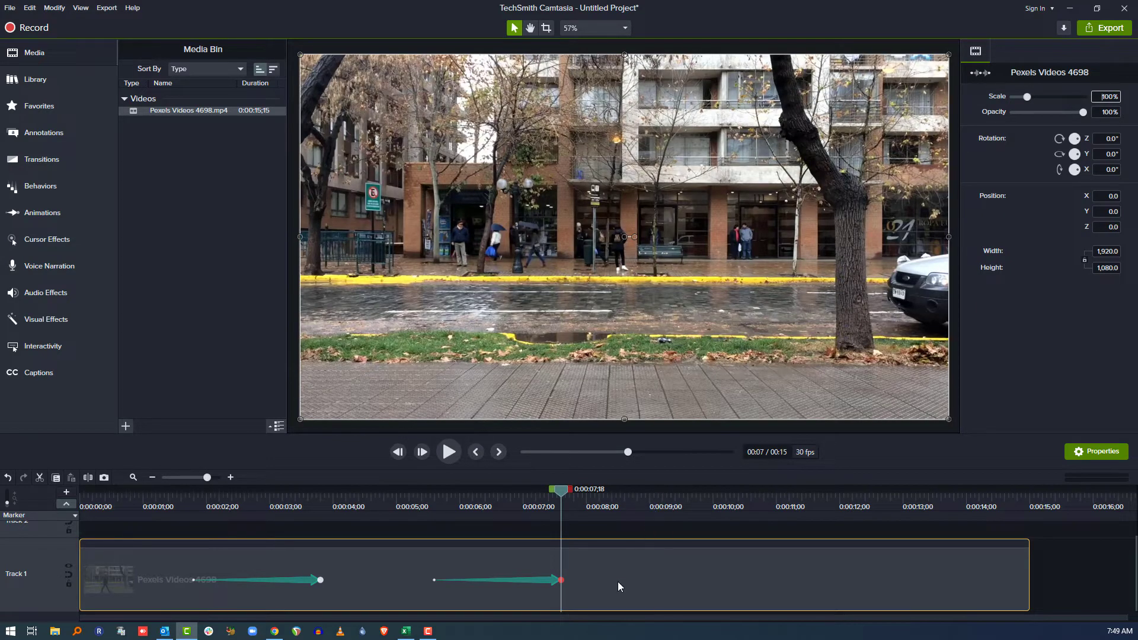
{"action": "key", "text": "ctrl+z"}
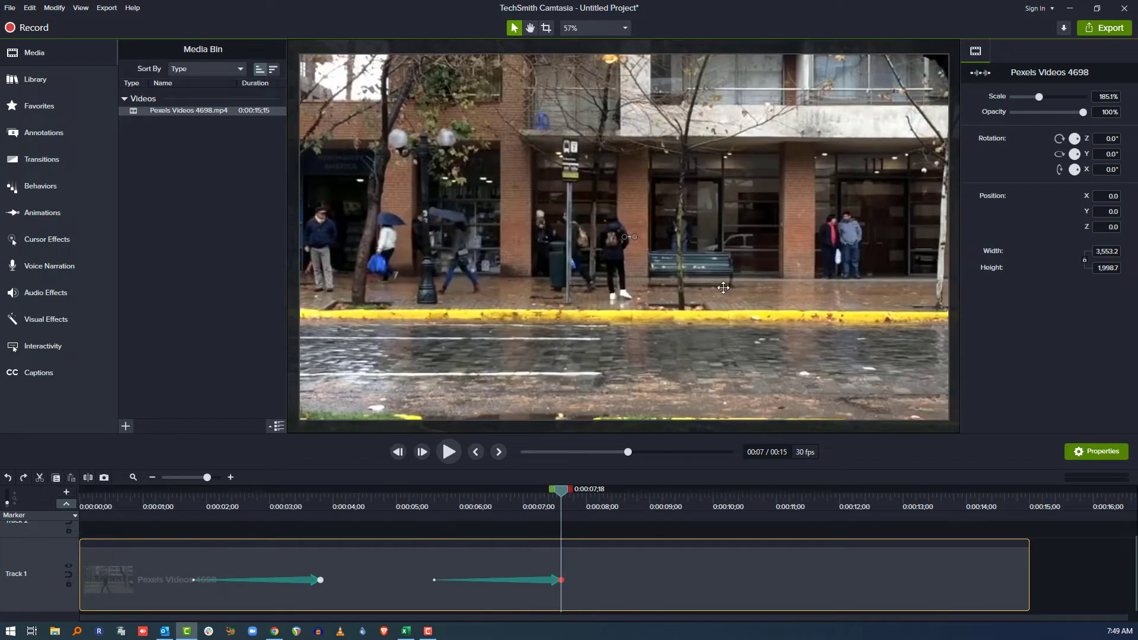
{"action": "right_click", "coordinate": [723, 287]}
{"action": "left_click", "coordinate": [767, 415]}
Copy the clip's 100% properties at the first animation's start and paste them at the second's end.
{"action": "left_click", "coordinate": [195, 579]}
{"action": "right_click", "coordinate": [194, 581]}
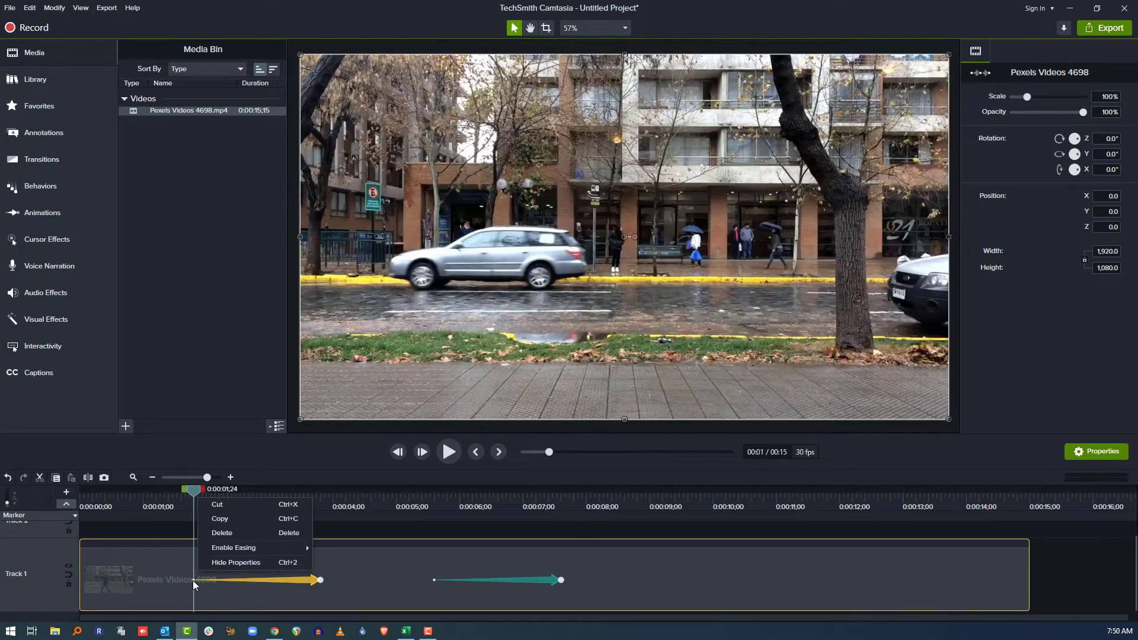
{"action": "left_click", "coordinate": [181, 580]}
{"action": "right_click", "coordinate": [182, 580]}
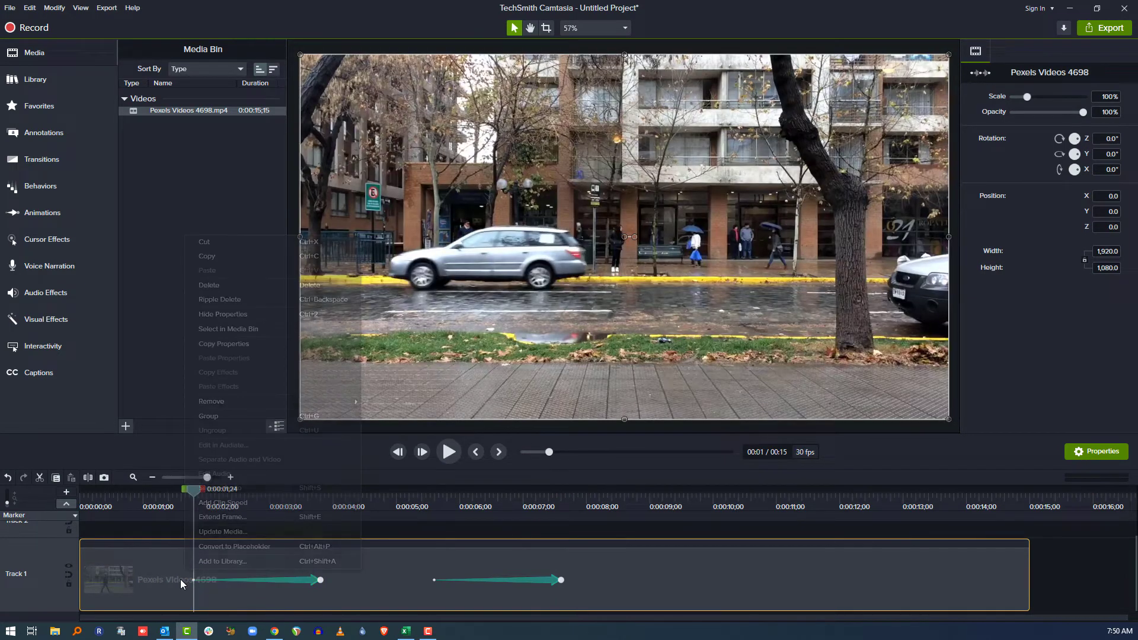
{"action": "left_click", "coordinate": [251, 345]}
{"action": "left_click", "coordinate": [558, 582]}
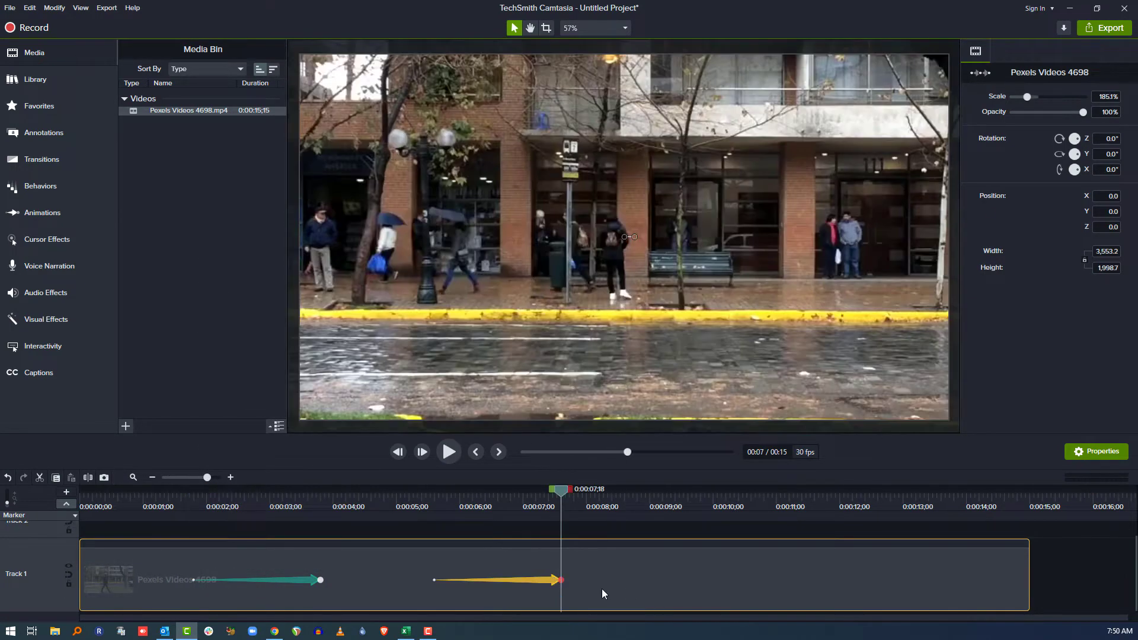
{"action": "right_click", "coordinate": [584, 570]}
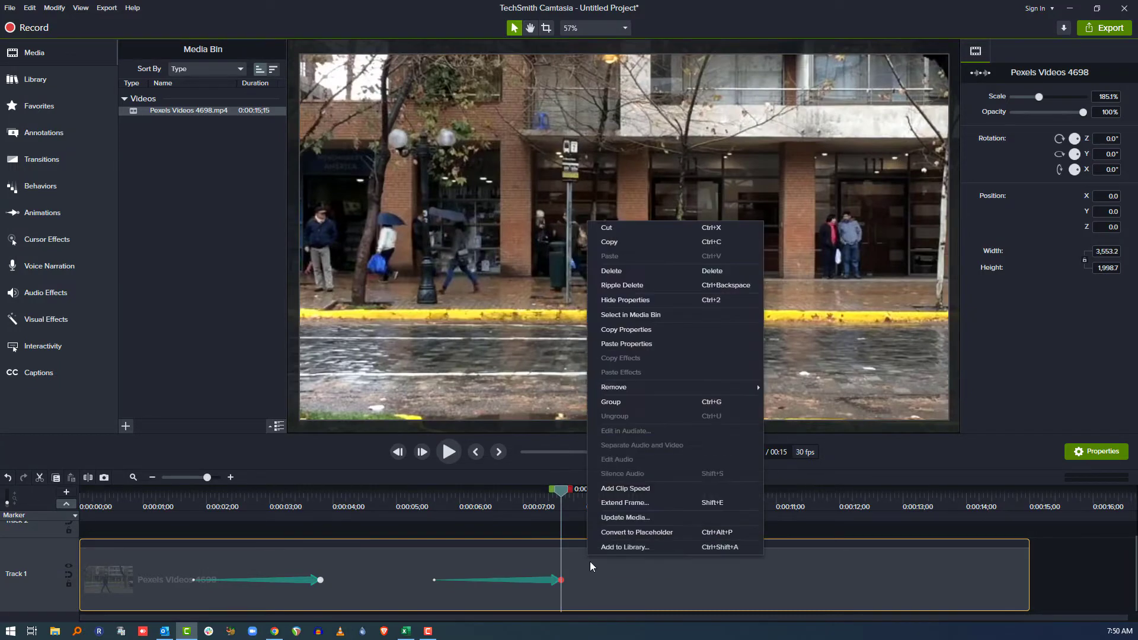
{"action": "left_click", "coordinate": [640, 344]}
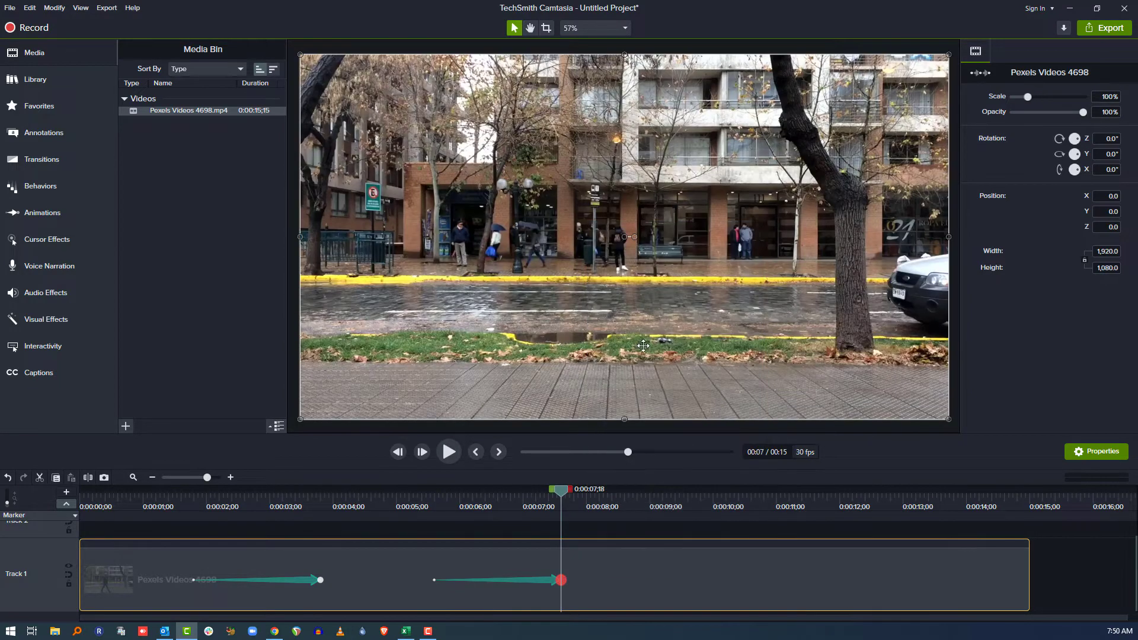
Select the second animation arrow and delete it.
{"action": "left_click", "coordinate": [562, 581]}
{"action": "left_click", "coordinate": [192, 581]}
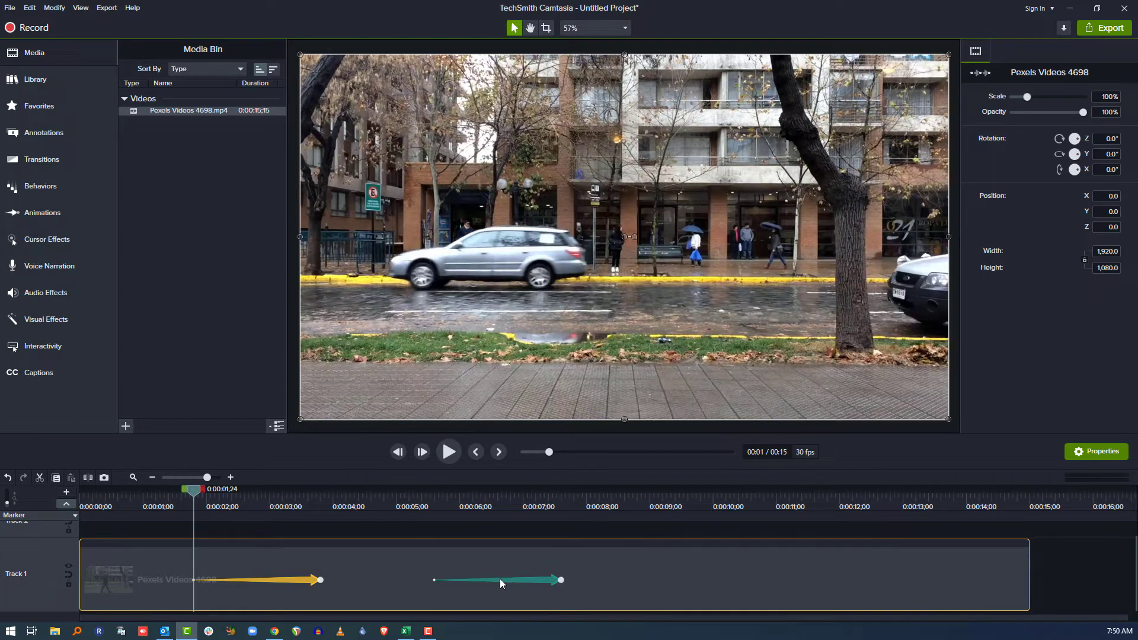
{"action": "left_click", "coordinate": [540, 578]}
{"action": "key", "text": "Delete"}
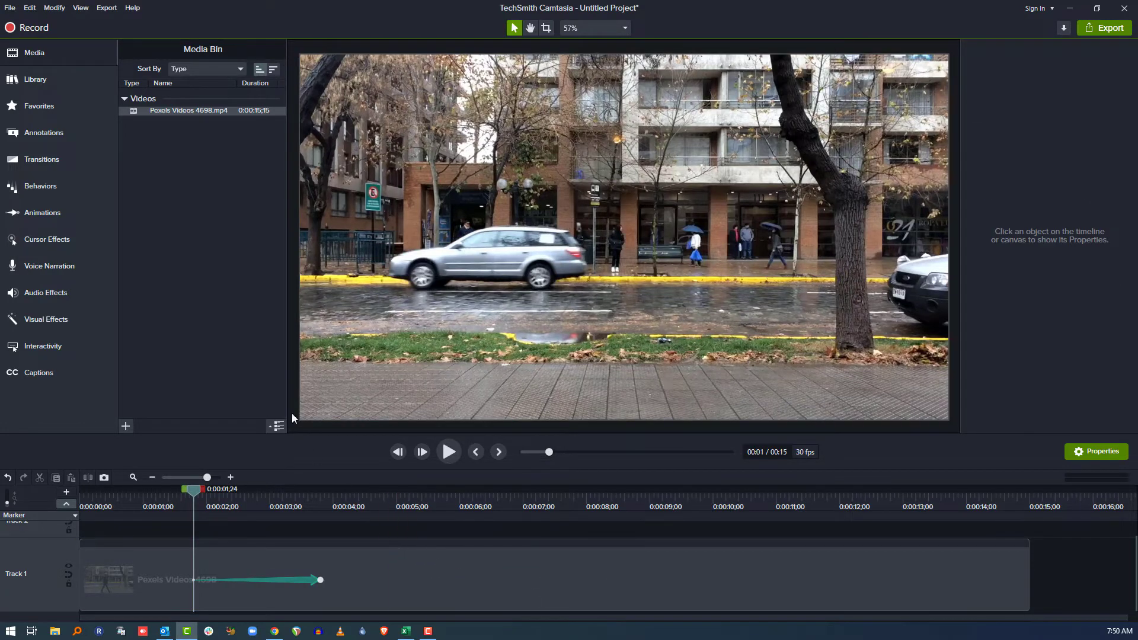
Drop the Restore animation after the zoom-in, starting at 0:05;19 and lasting 2;06.
{"action": "left_click", "coordinate": [209, 287]}
{"action": "key", "text": "a"}
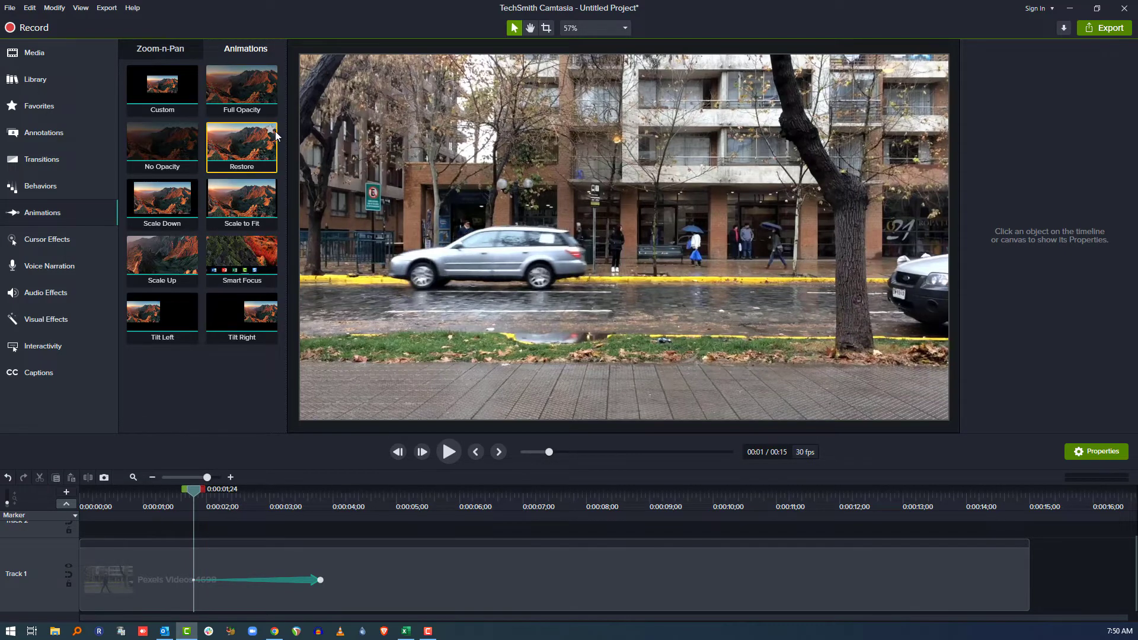
{"action": "left_click_drag", "start_coordinate": [241, 144], "coordinate": [573, 582]}
{"action": "right_click", "coordinate": [566, 576]}
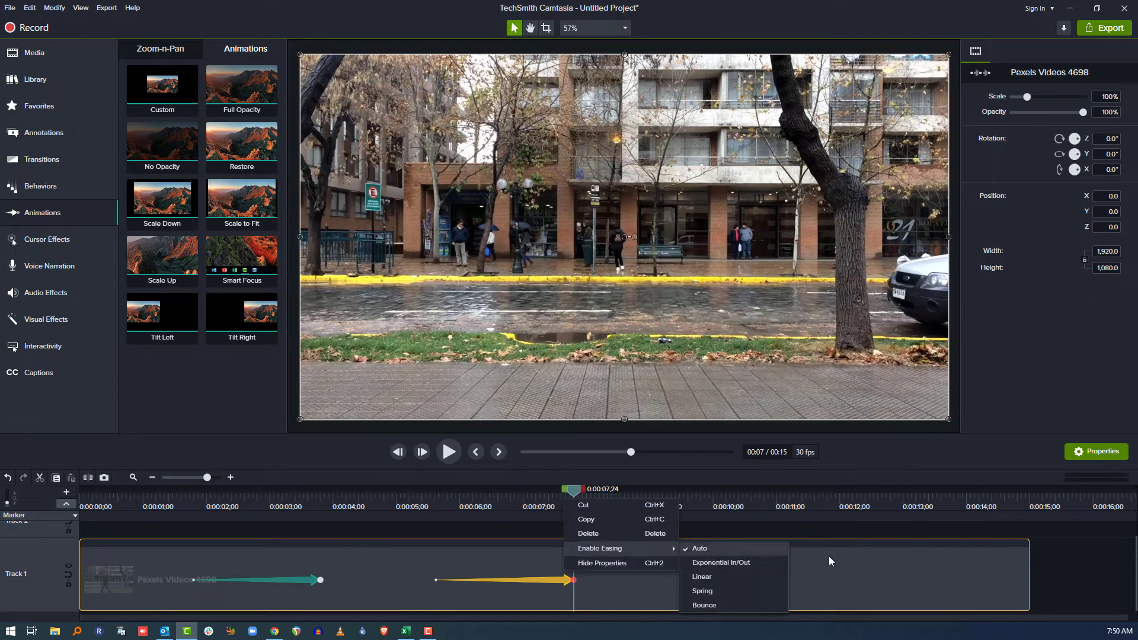
{"action": "left_click", "coordinate": [852, 575]}
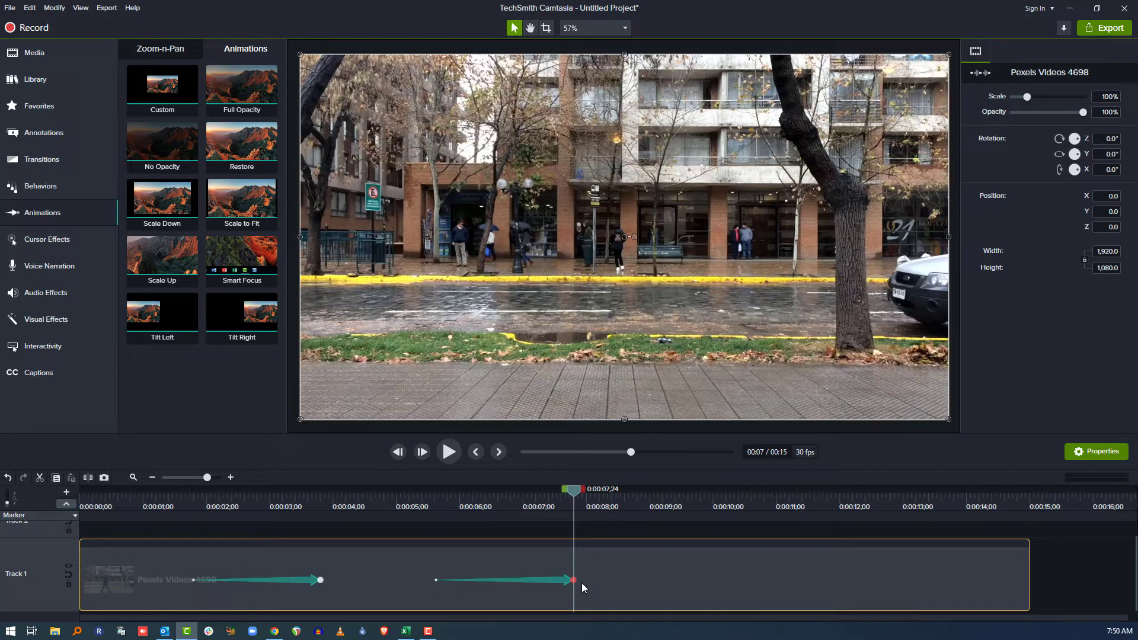
{"action": "left_click", "coordinate": [172, 503]}
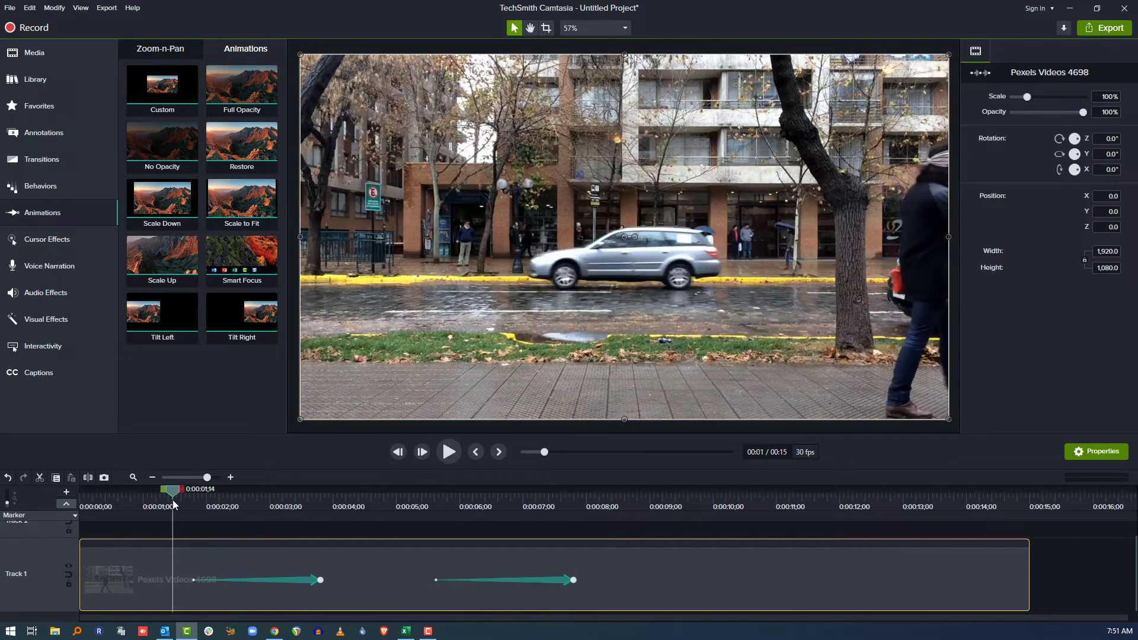
{"action": "key", "text": "space"}
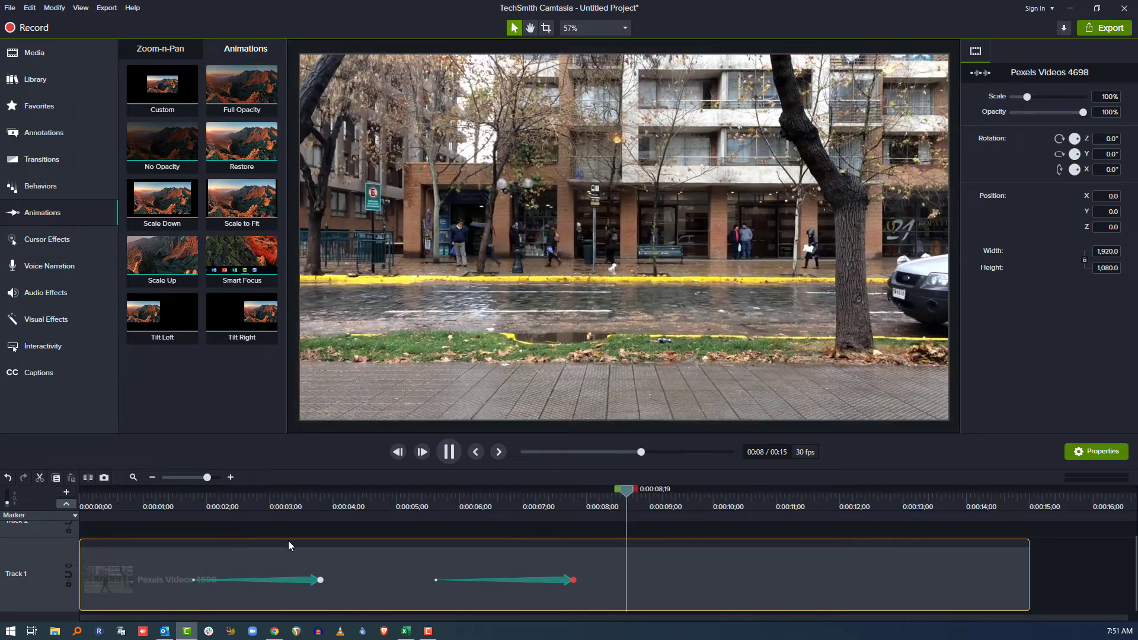
{"action": "key", "text": "space"}
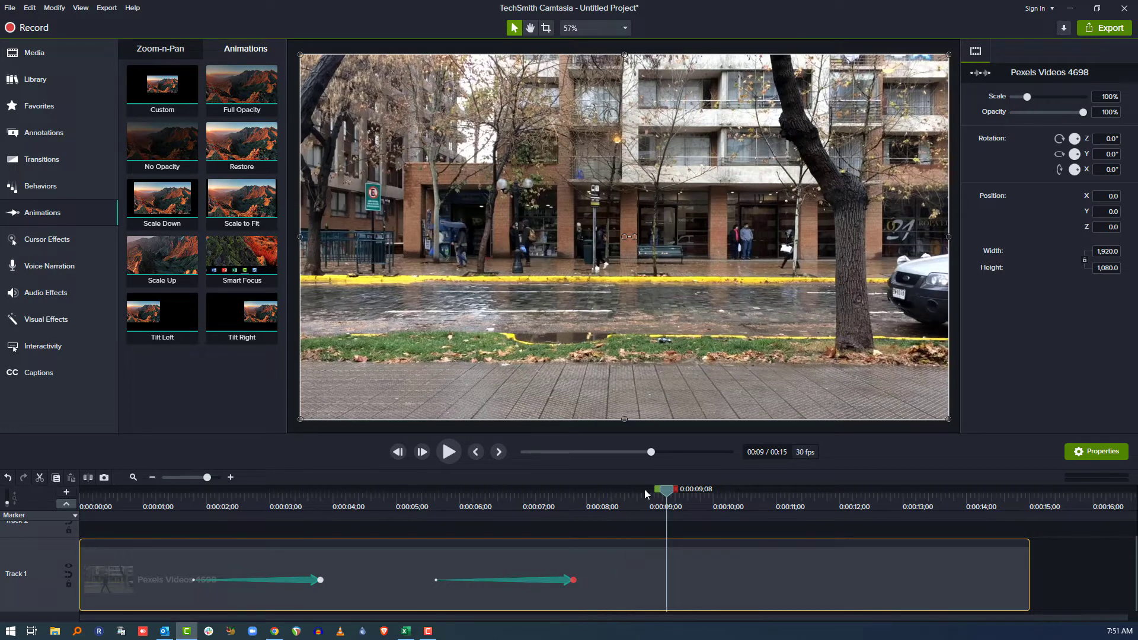
{"action": "left_click", "coordinate": [564, 579]}
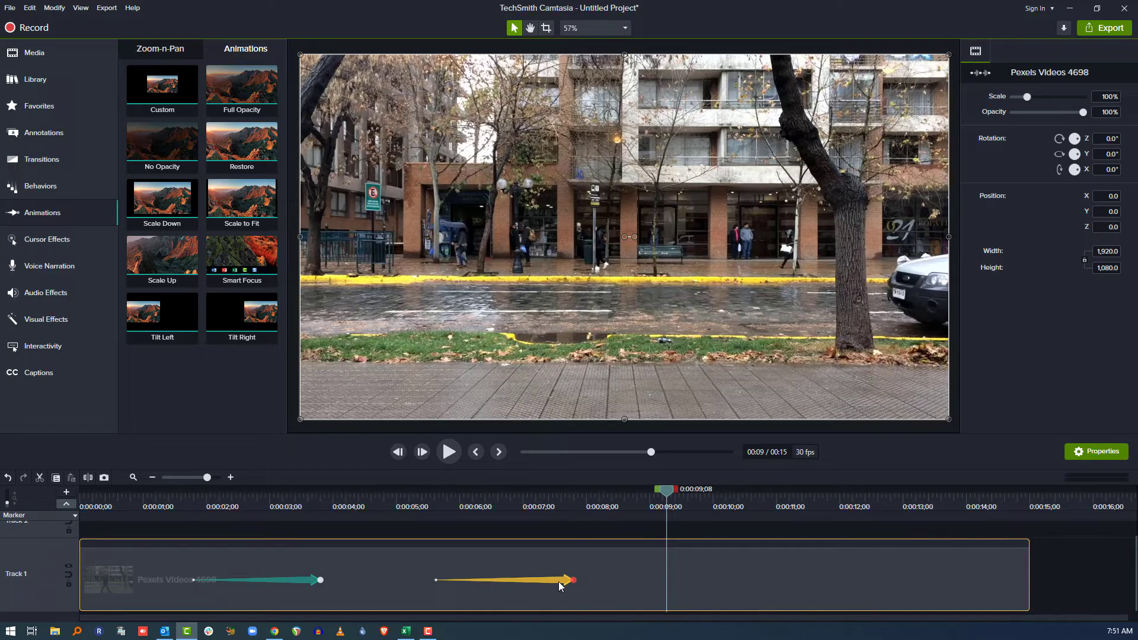
Delete both animations from the street clip.
{"action": "key", "text": "Delete"}
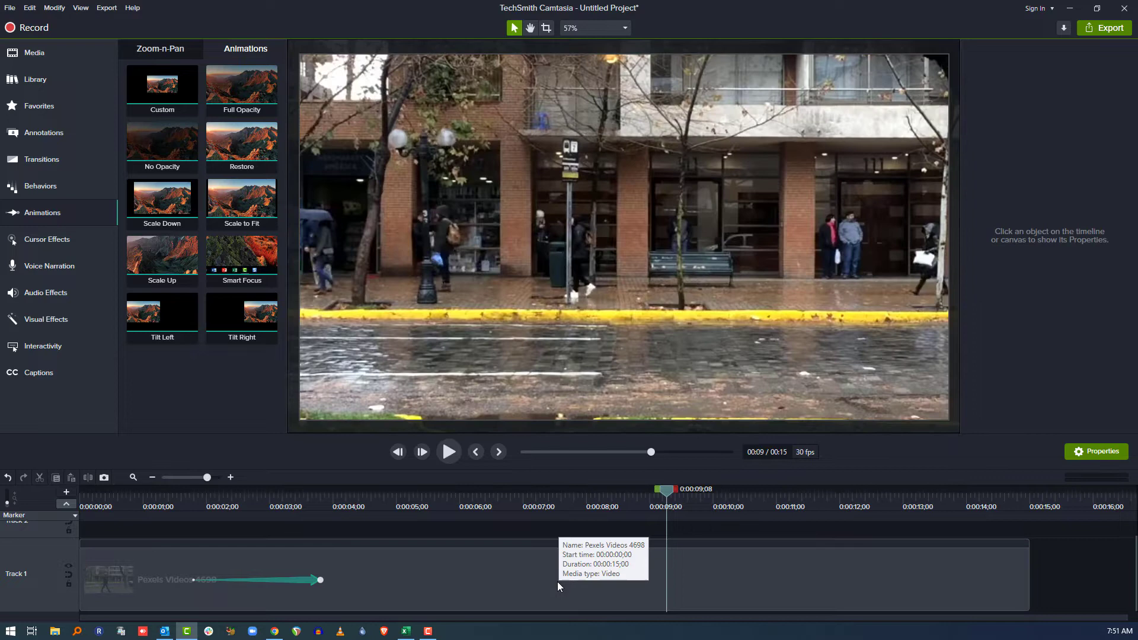
{"action": "left_click", "coordinate": [305, 582]}
{"action": "key", "text": "Delete"}
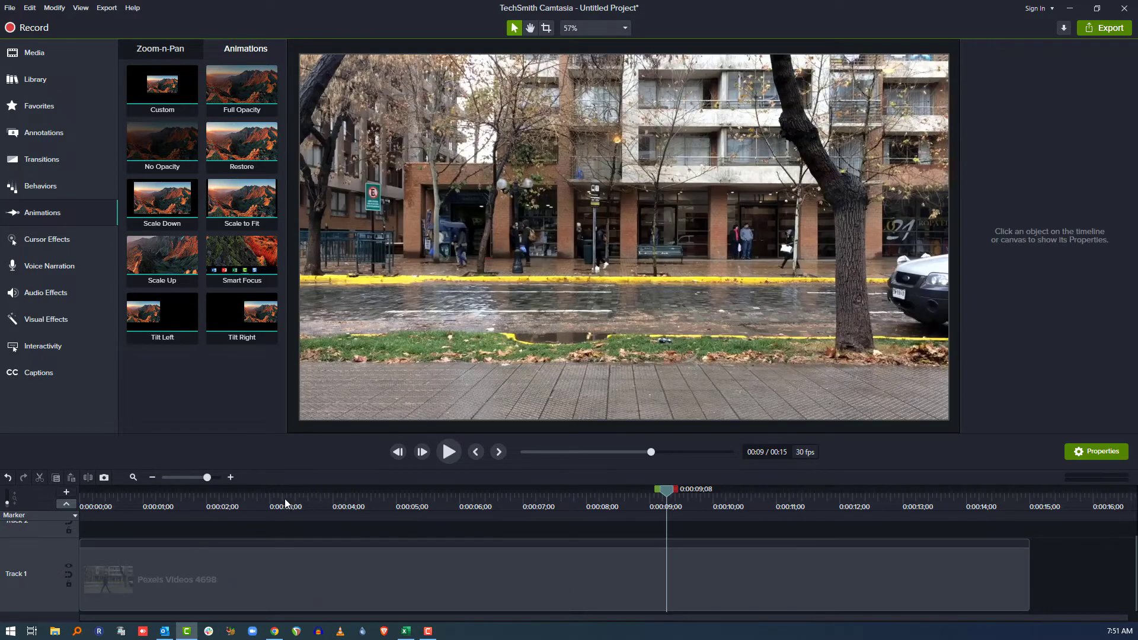
{"action": "left_click", "coordinate": [177, 498]}
Crop the clip's sides and bottom, move it to -424.6, -14.0, and rotate it -228° on Y.
{"action": "left_click", "coordinate": [205, 564]}
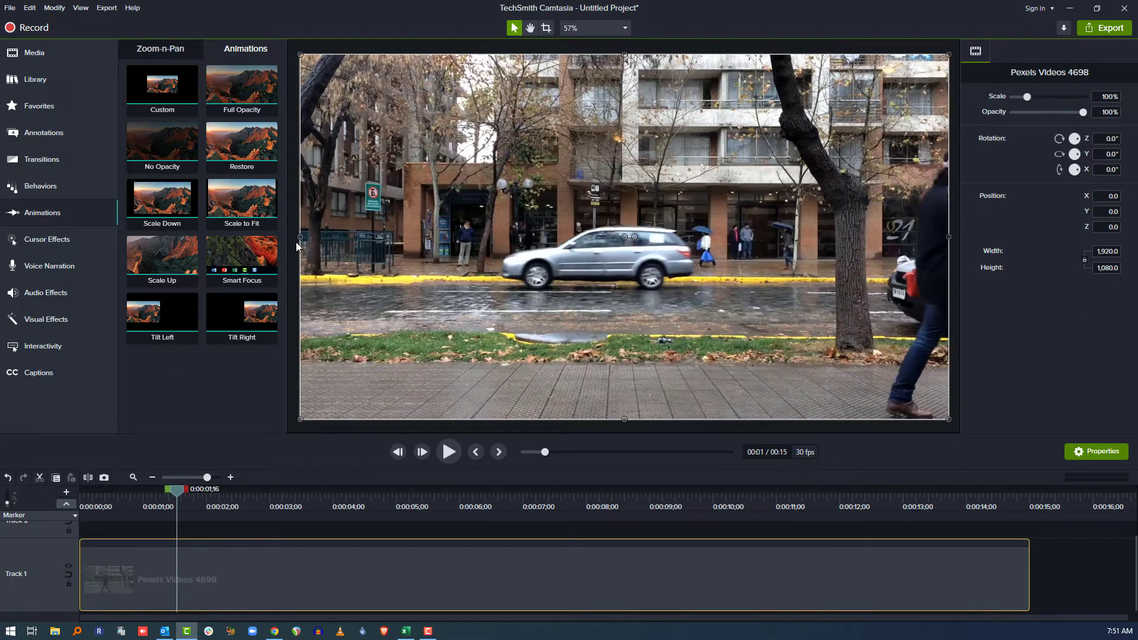
{"action": "key", "text": "alt"}
{"action": "left_click_drag", "start_coordinate": [297, 237], "coordinate": [451, 237]}
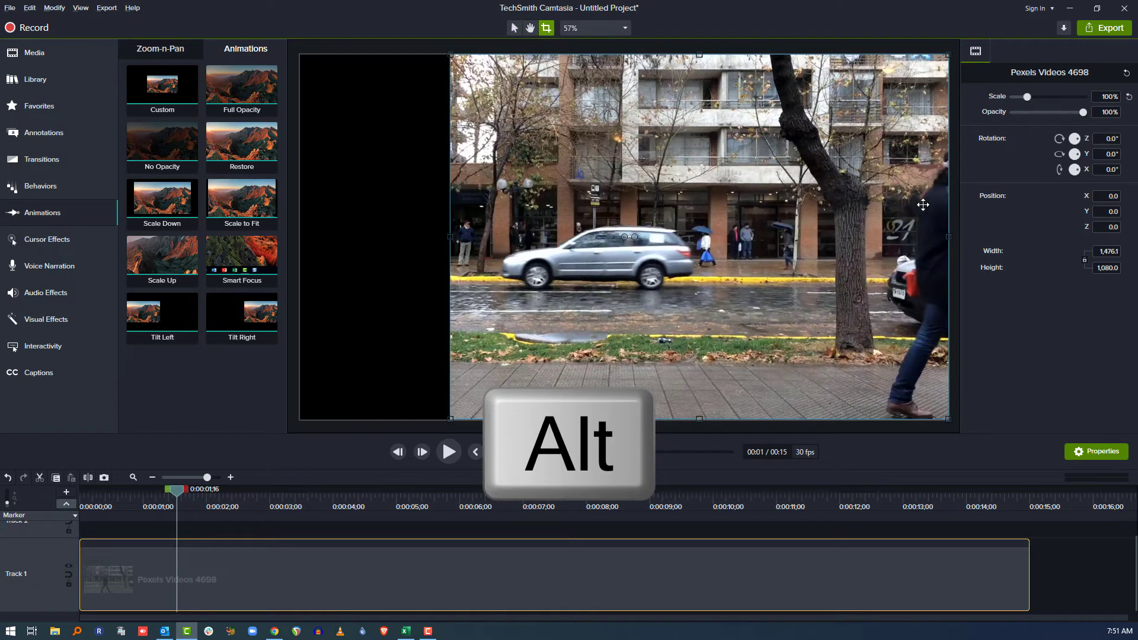
{"action": "left_click_drag", "start_coordinate": [949, 237], "coordinate": [796, 237]}
{"action": "left_click_drag", "start_coordinate": [622, 420], "coordinate": [617, 378]}
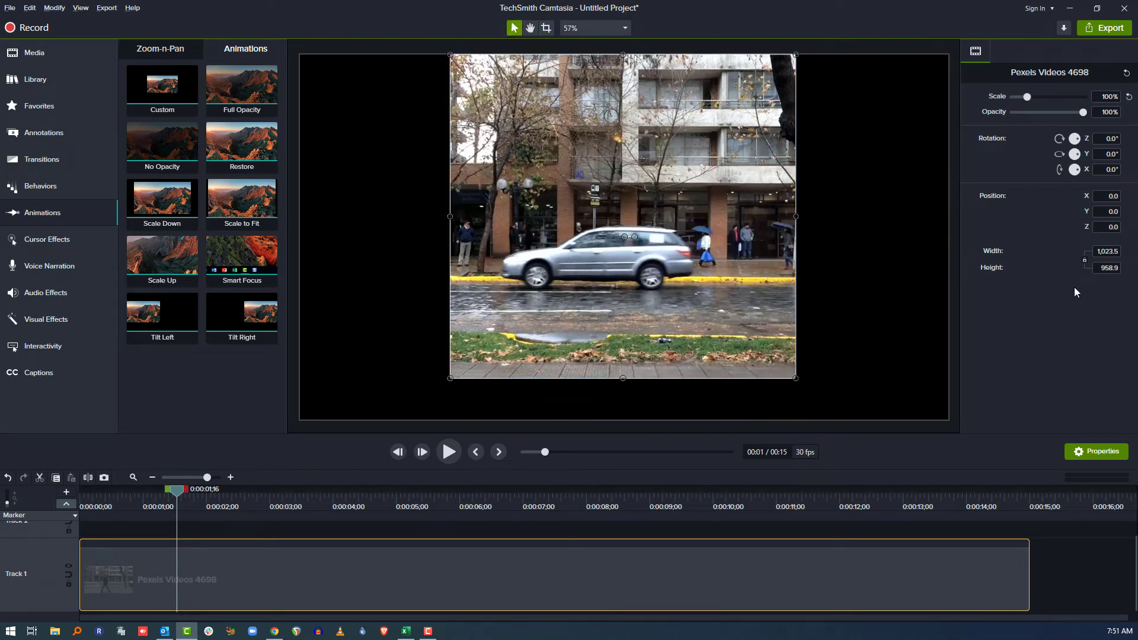
{"action": "left_click_drag", "start_coordinate": [708, 276], "coordinate": [561, 281]}
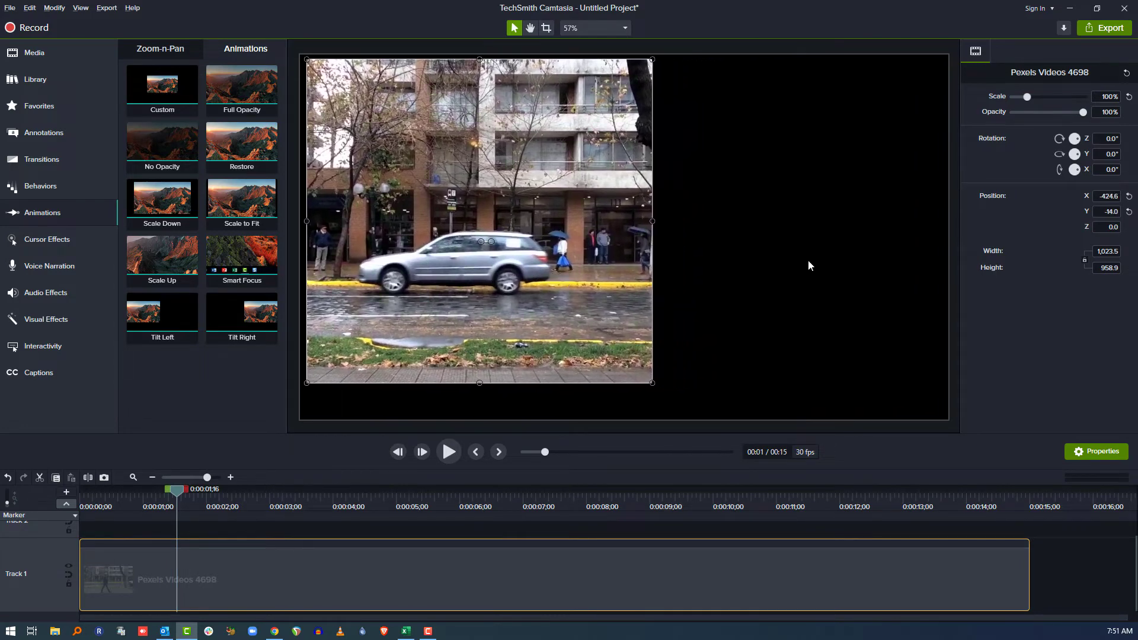
{"action": "mouse_move", "coordinate": [1080, 159]}
{"action": "left_mouse_down"}
{"action": "mouse_move", "coordinate": [1074, 134]}
{"action": "mouse_move", "coordinate": [1073, 153]}
{"action": "left_mouse_up"}
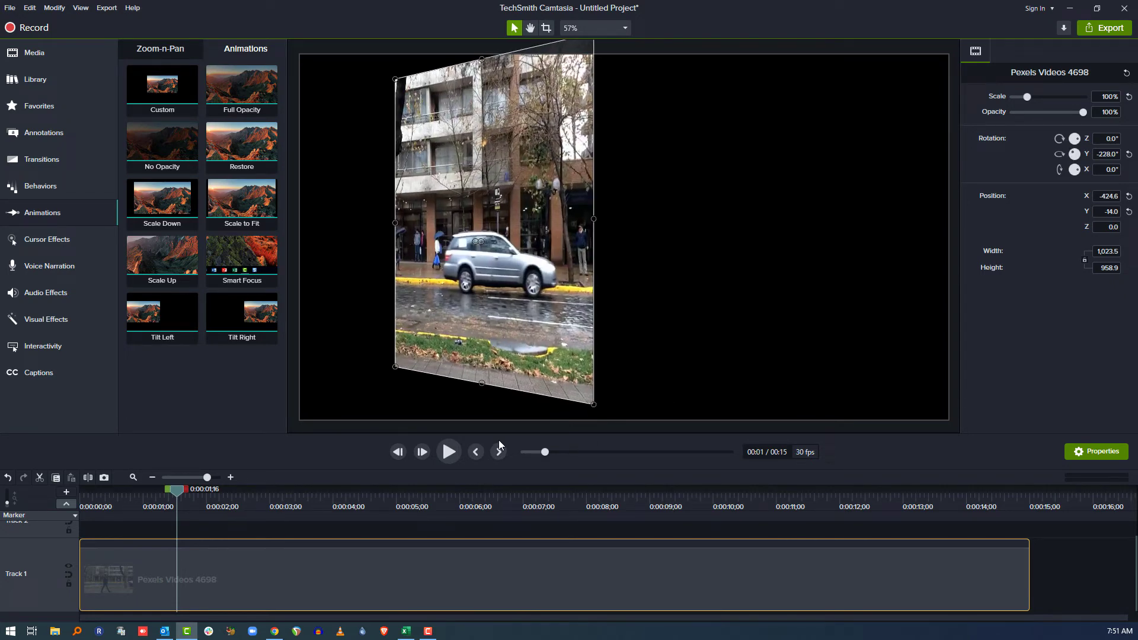
Add an animation ending near 0:03;16: 148.1% scale, 11% opacity, rotated 119.4° X, -243.4° Z.
{"action": "key", "text": "shift+a"}
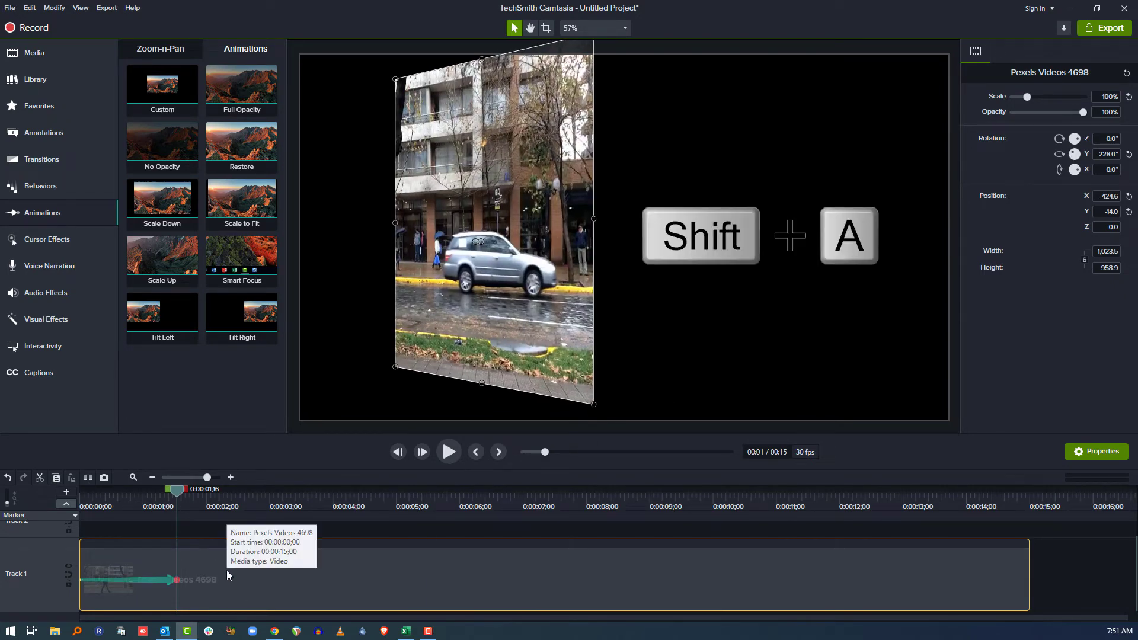
{"action": "left_click_drag", "start_coordinate": [167, 582], "coordinate": [303, 580]}
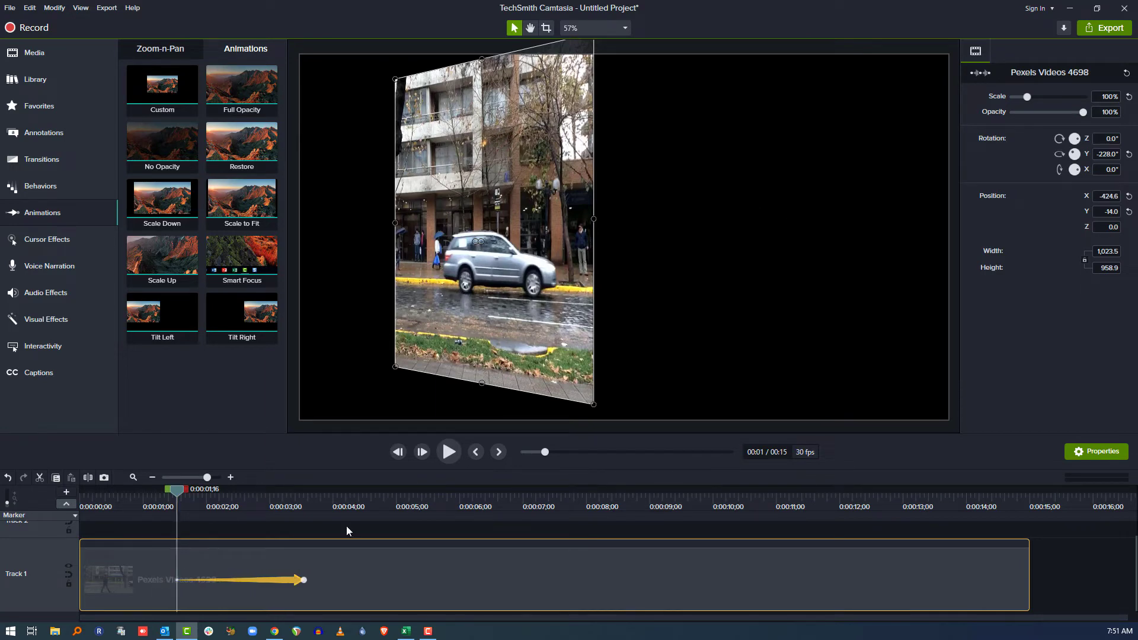
{"action": "left_click", "coordinate": [303, 580]}
{"action": "left_click_drag", "start_coordinate": [592, 405], "coordinate": [737, 563]}
{"action": "left_click_drag", "start_coordinate": [1078, 172], "coordinate": [1021, 113]}
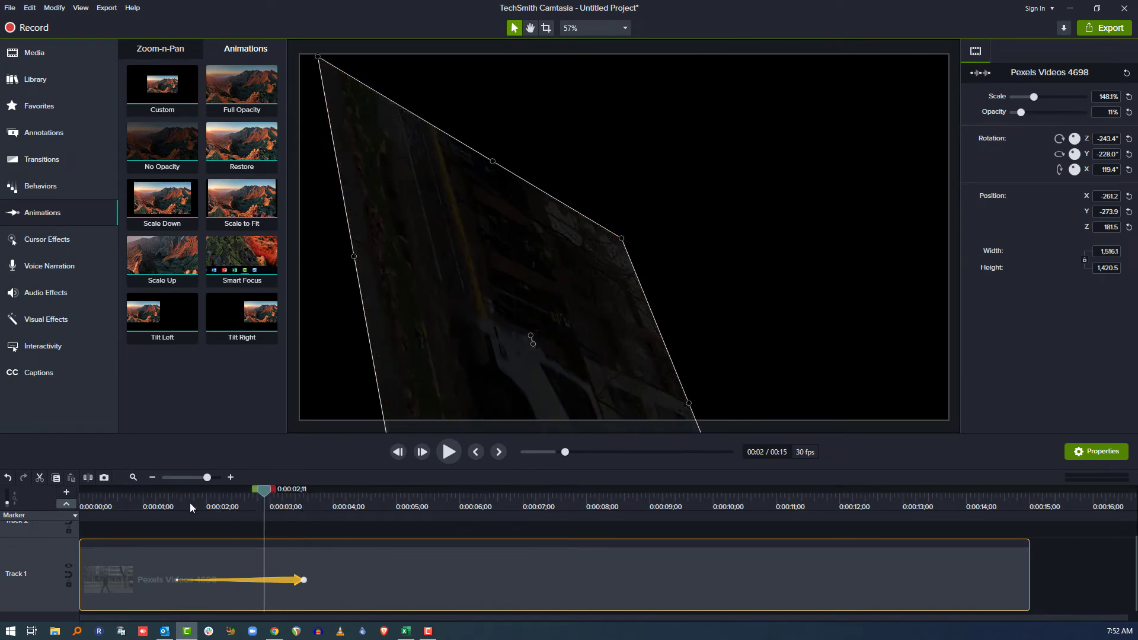
Play to 0:06 and apply the Restore animation there, ending near 0:08;15.
{"action": "left_click", "coordinate": [154, 505]}
{"action": "key", "text": "space"}
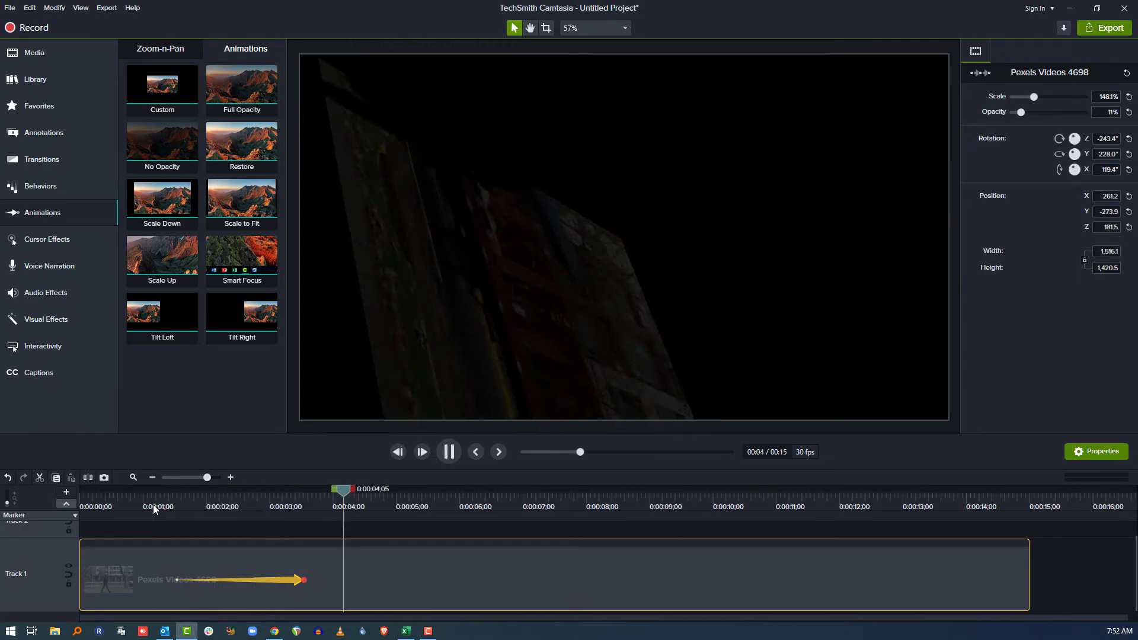
{"action": "key", "text": "space"}
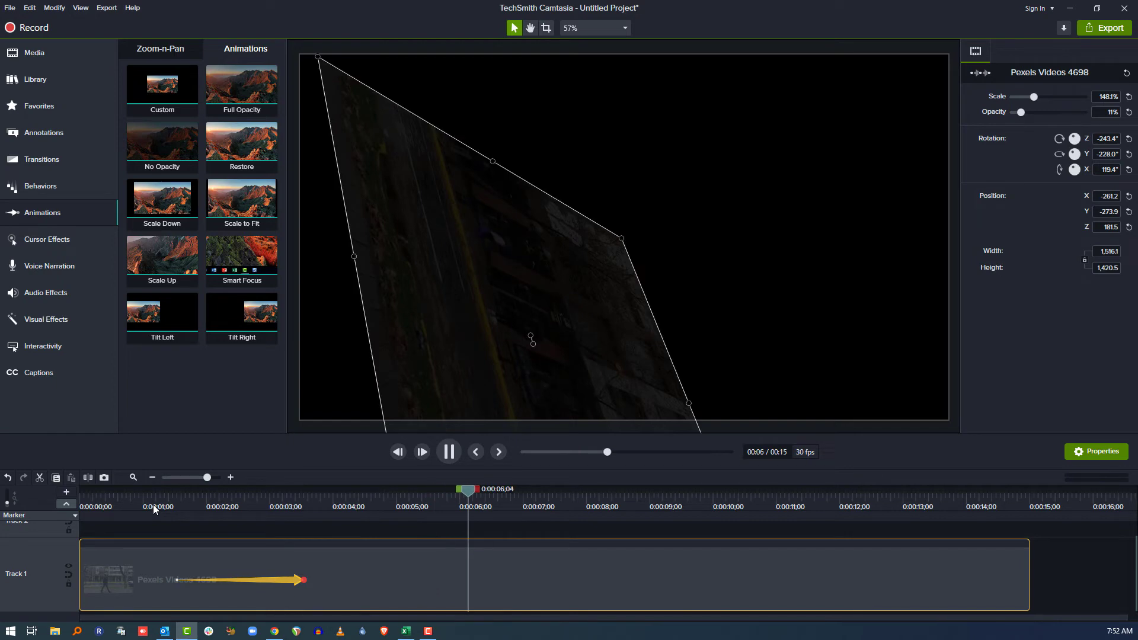
{"action": "left_click_drag", "start_coordinate": [240, 142], "coordinate": [618, 574]}
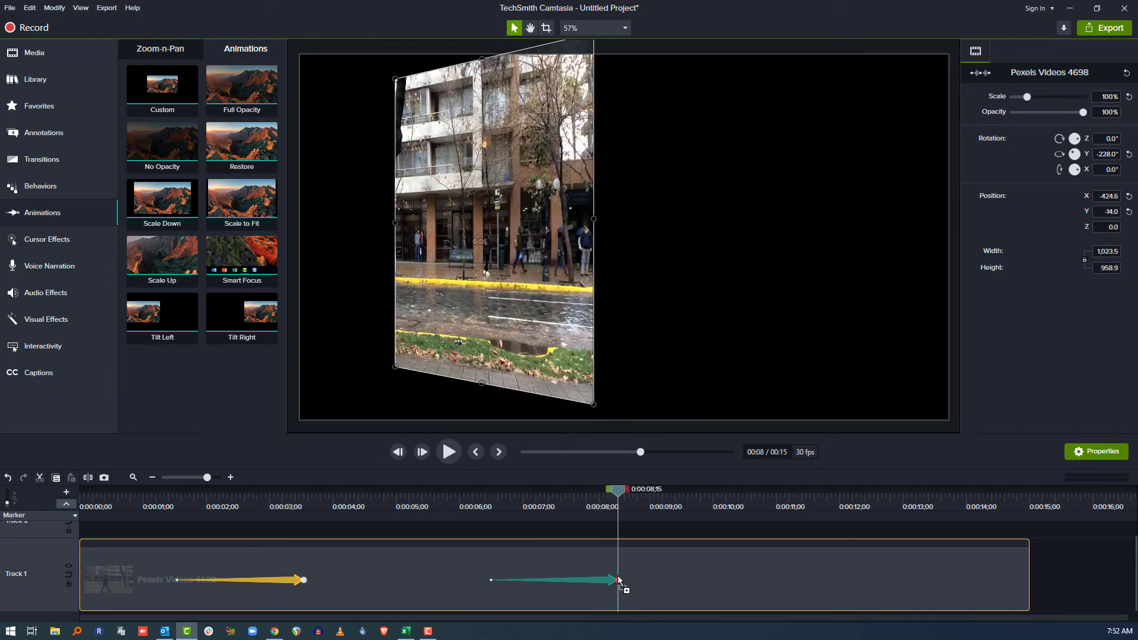
{"action": "left_click", "coordinate": [488, 502]}
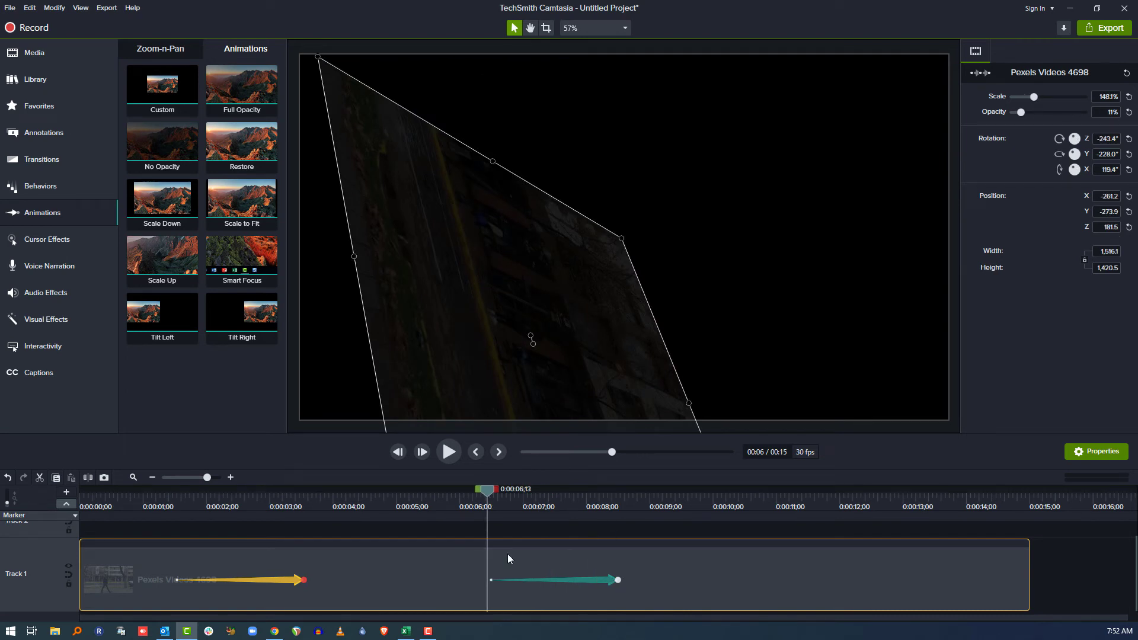
{"action": "left_click_drag", "start_coordinate": [477, 503], "coordinate": [136, 512]}
{"action": "key", "text": "space"}
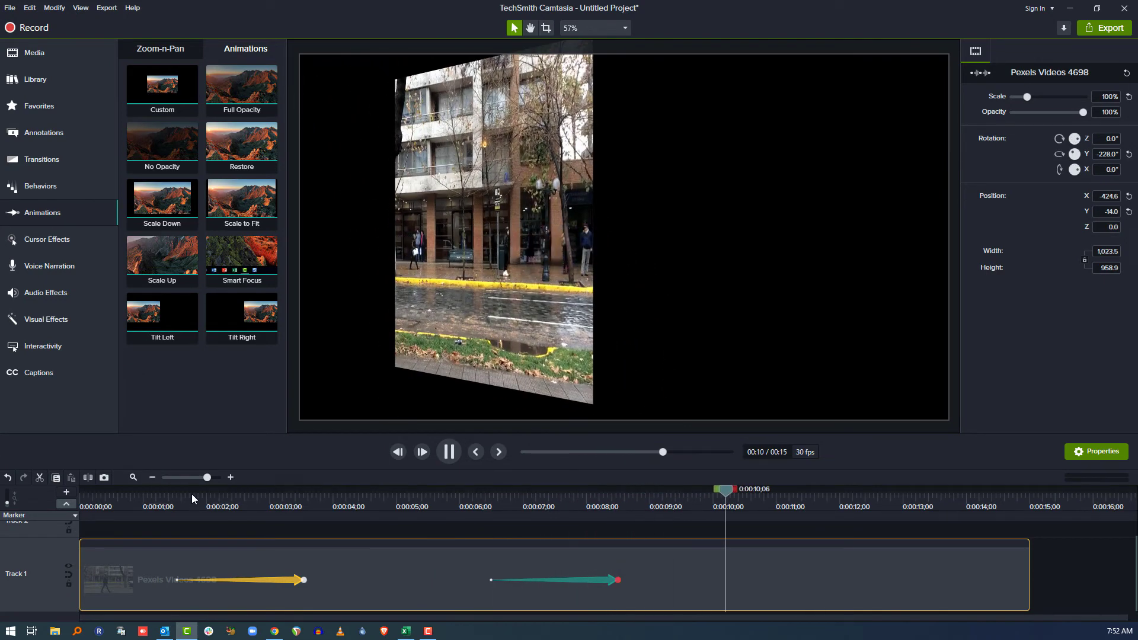
{"action": "key", "text": "space"}
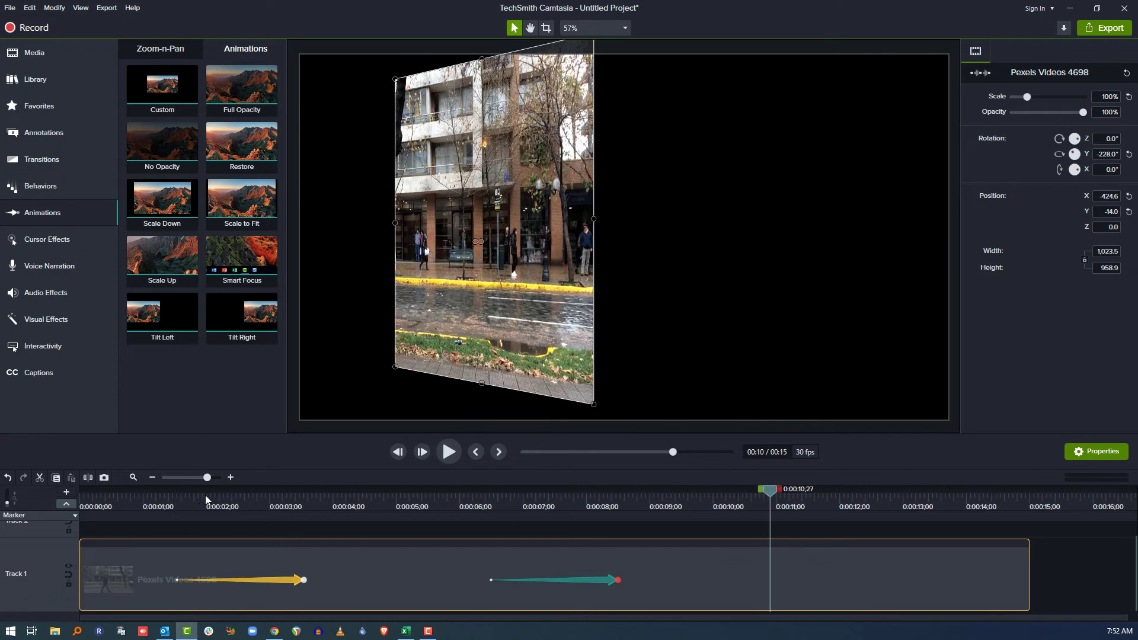
{"action": "left_click", "coordinate": [618, 579]}
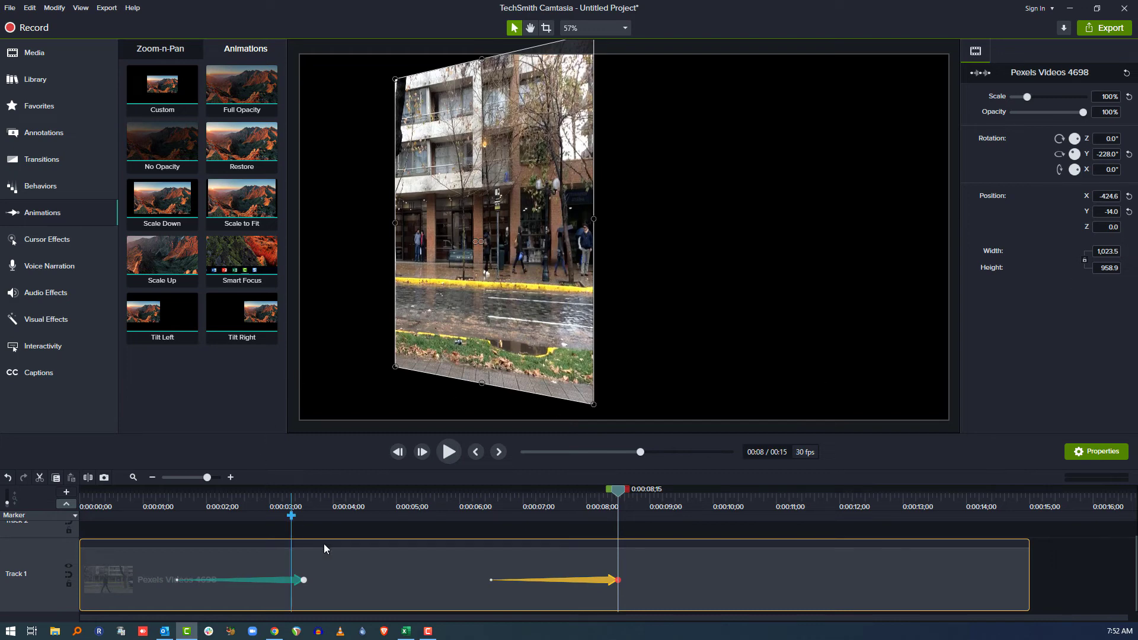
{"action": "left_click", "coordinate": [490, 580]}
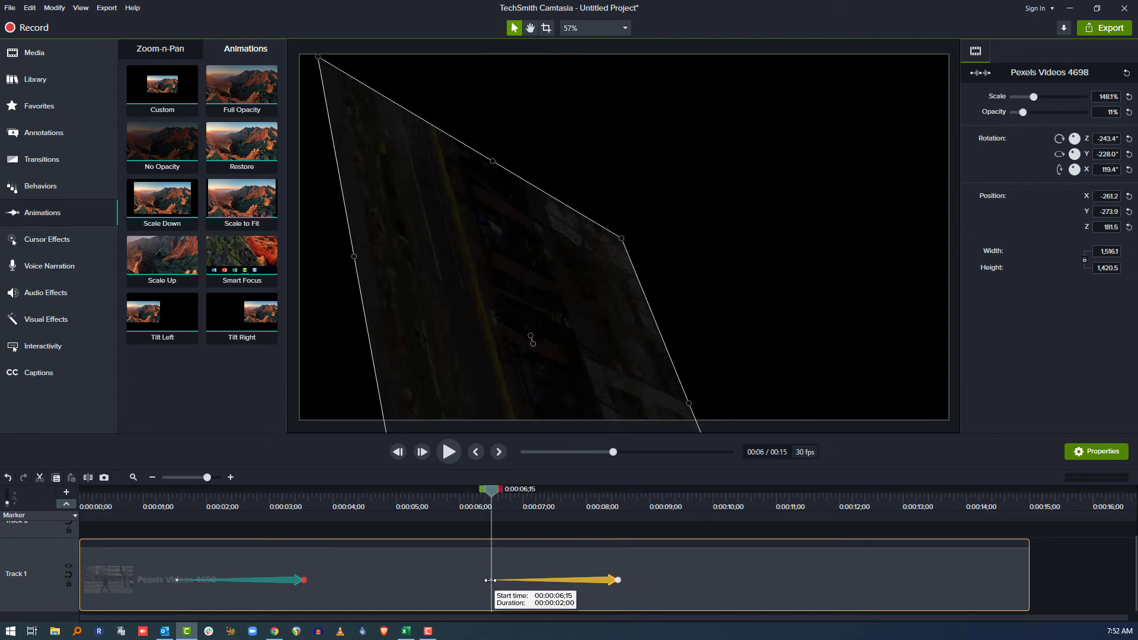
{"action": "left_click", "coordinate": [305, 579]}
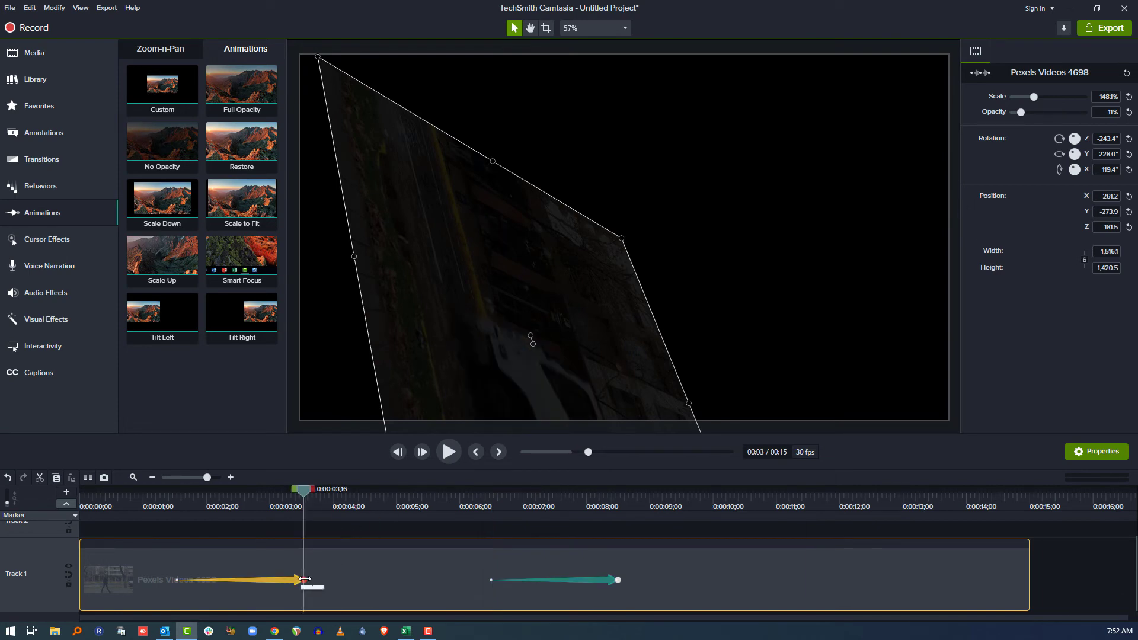
{"action": "left_click", "coordinate": [178, 582]}
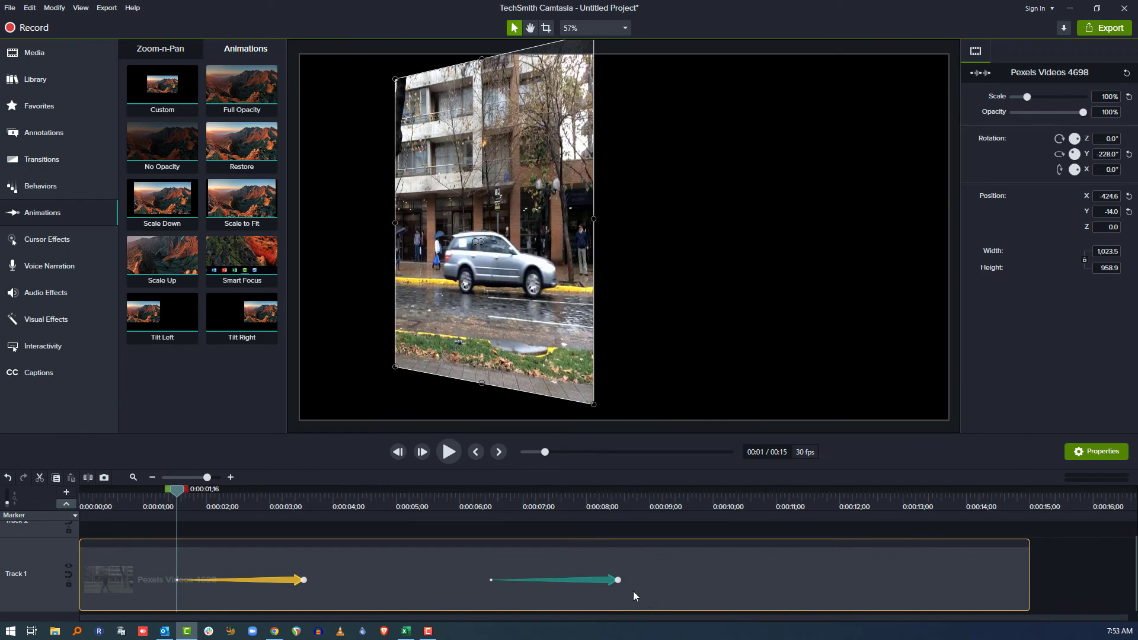
{"action": "left_click", "coordinate": [619, 579]}
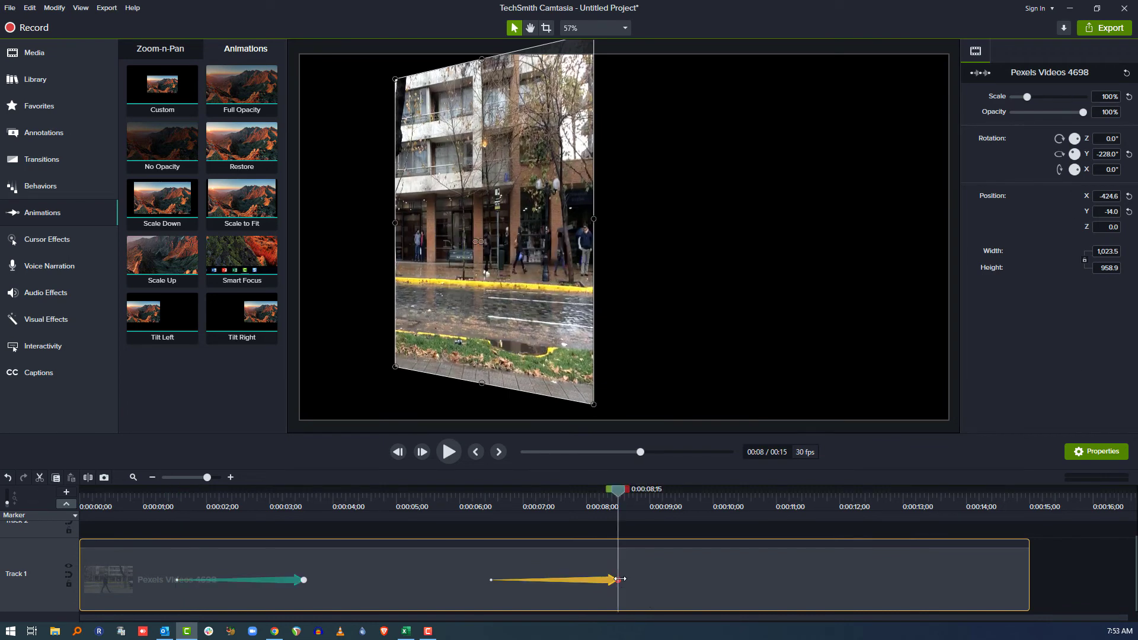